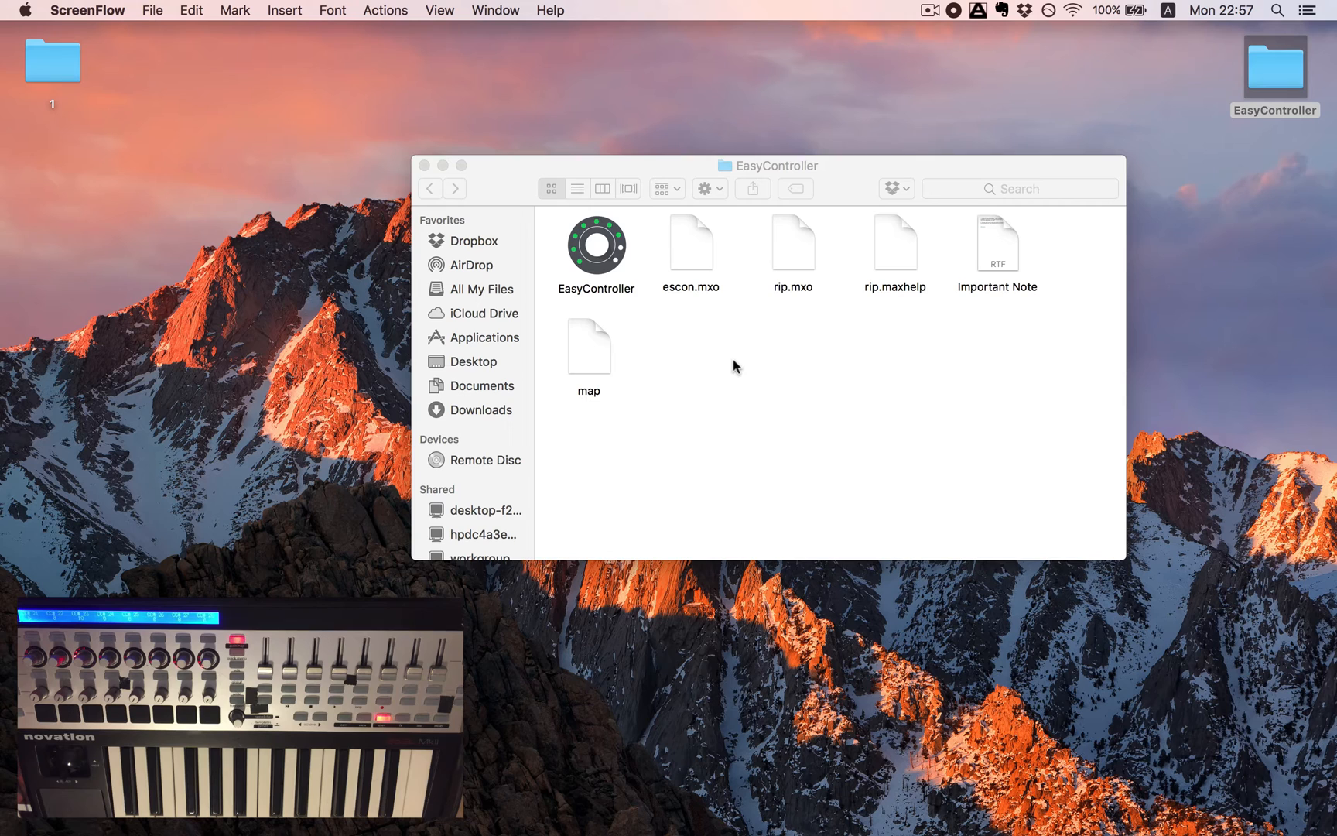
# Select escon.mxo, rip.mxo and rip.maxhelp and navigate to Documents/Max 7/Library
pyautogui.moveTo(669, 362); pyautogui.dragTo(909, 263)
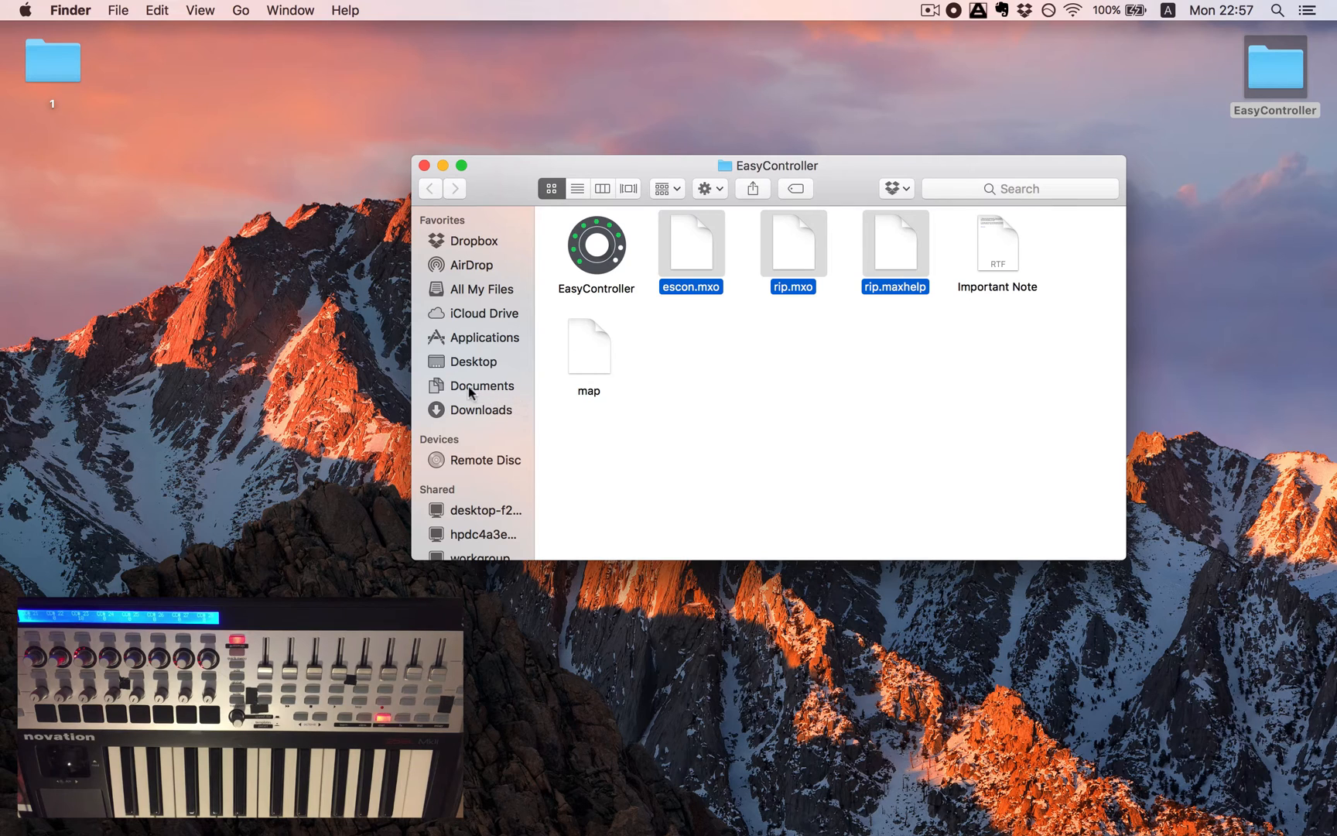
pyautogui.click(442, 387)
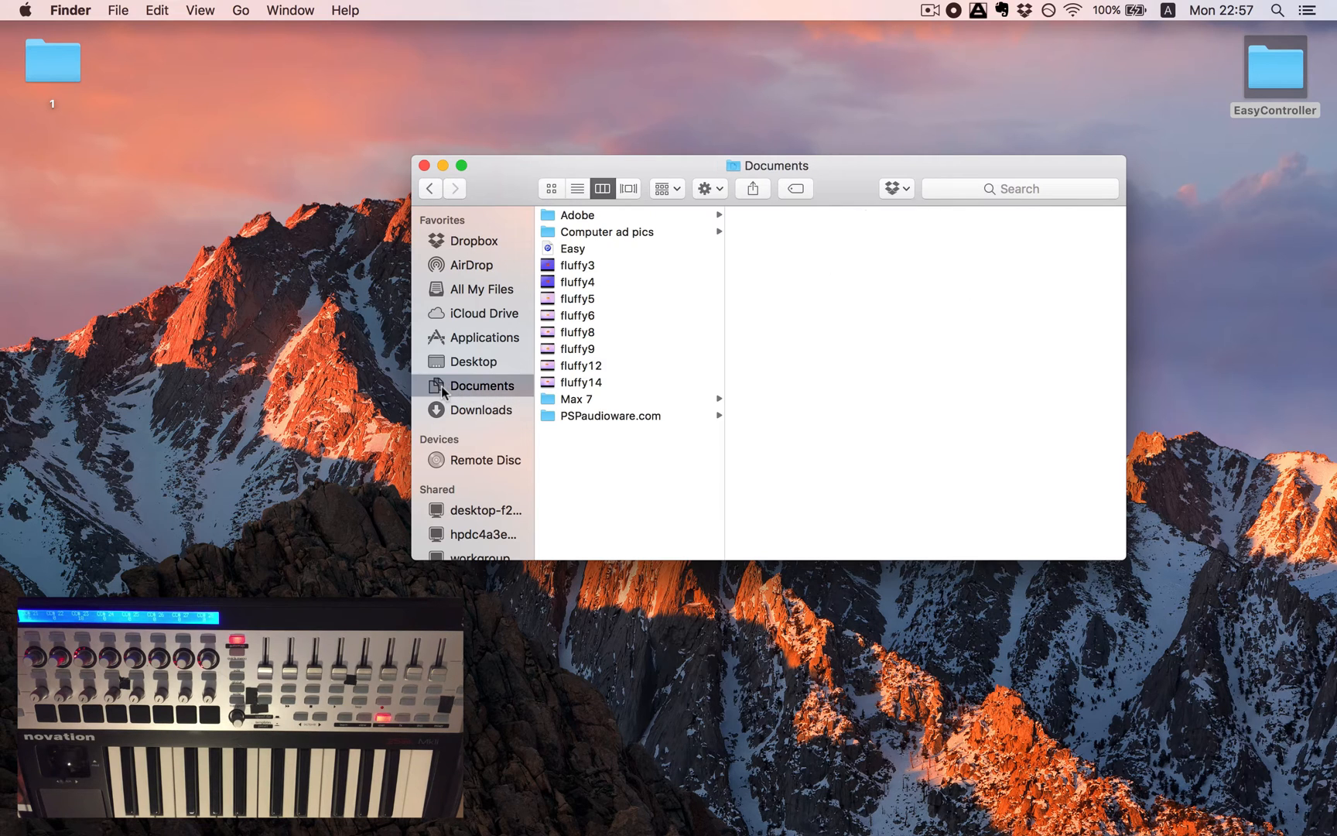
pyautogui.click(565, 399)
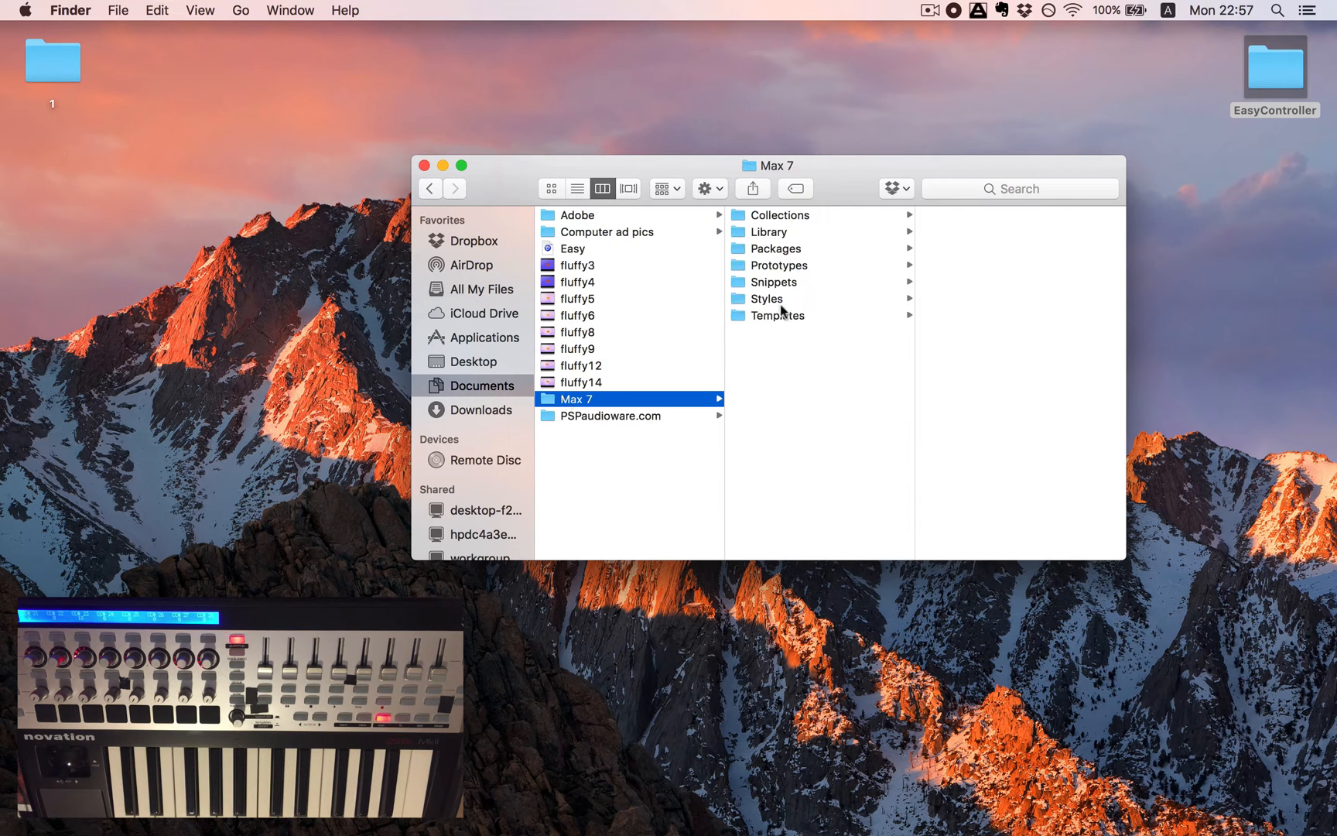
pyautogui.click(760, 233)
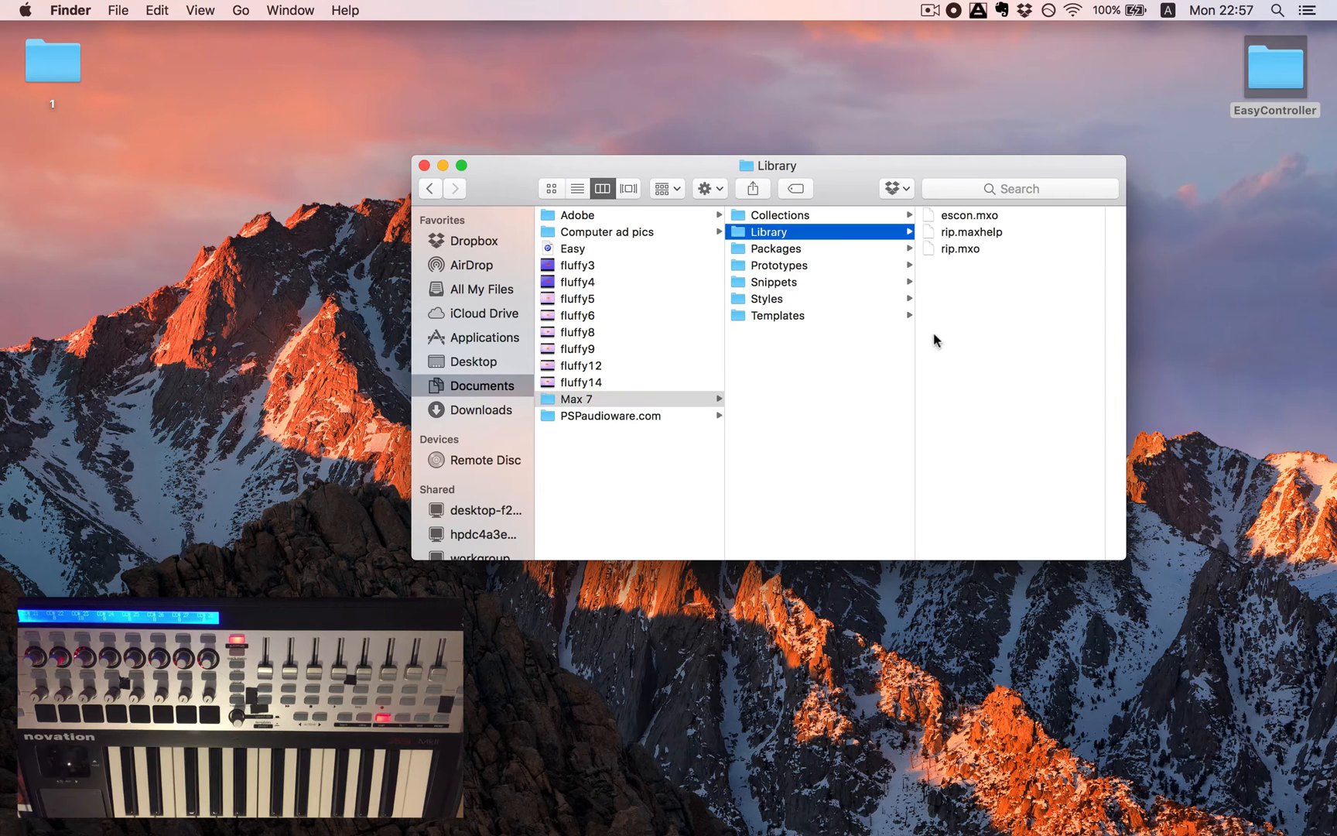
# Move the three files into the Library folder, replacing the existing copies
pyautogui.press('super+alt+v')
pyautogui.click(1051, 443)
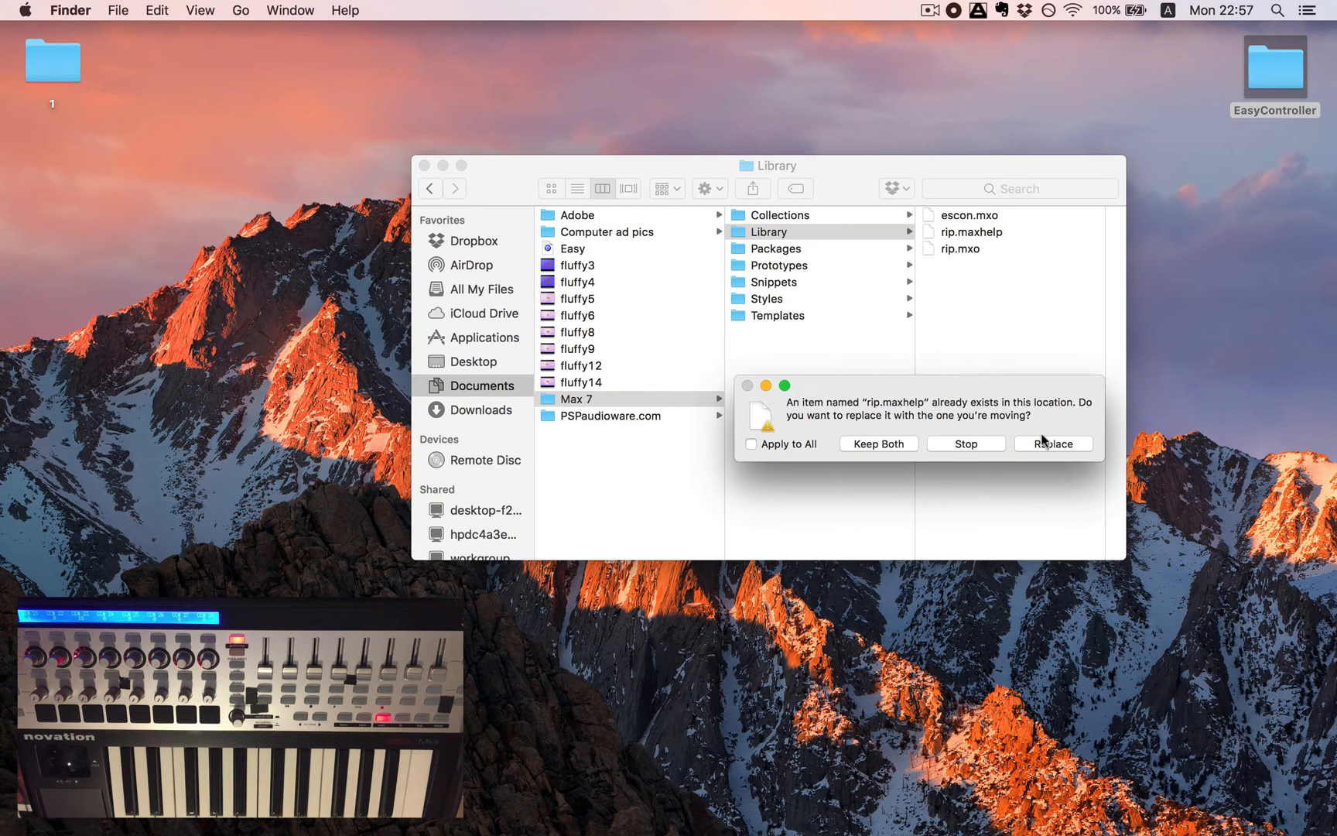
pyautogui.click(1048, 440)
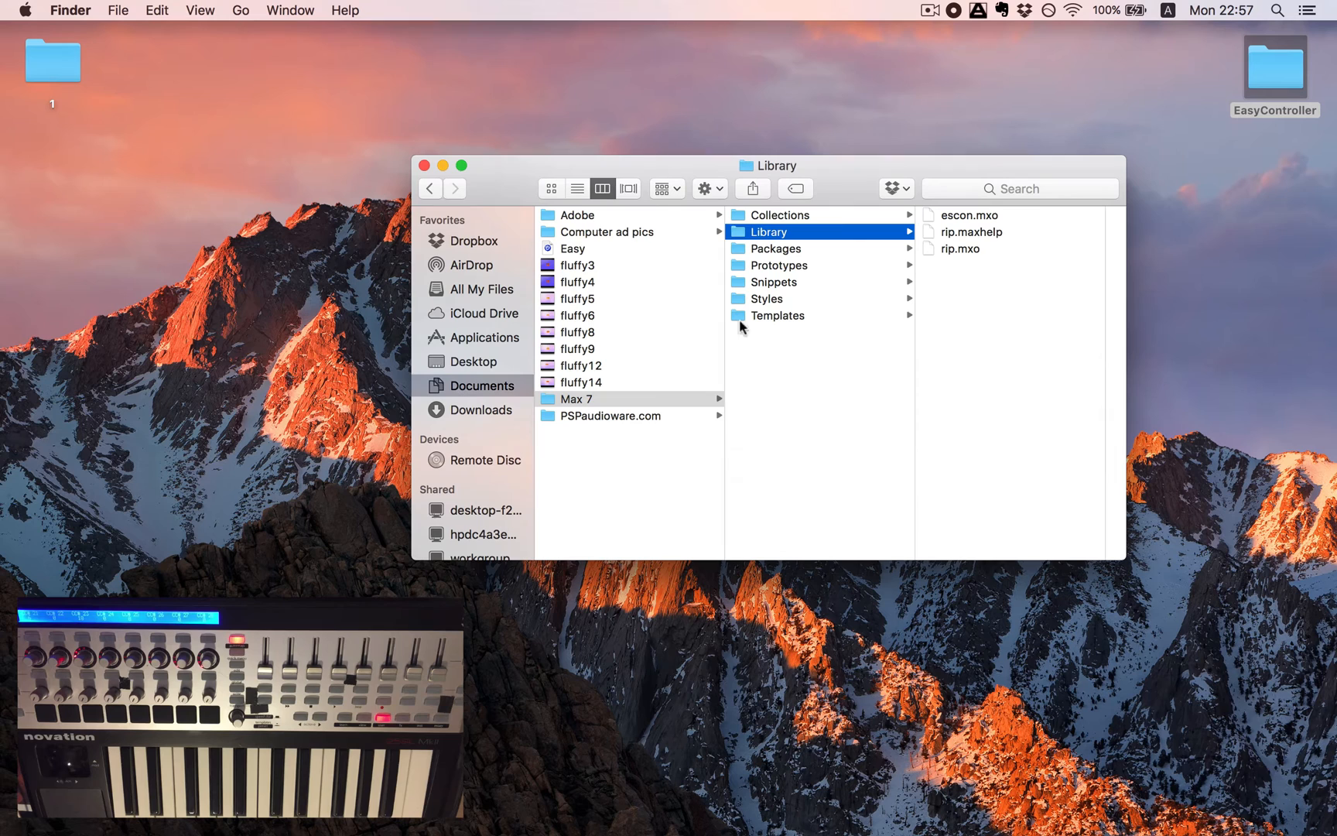
pyautogui.moveTo(431, 189); pyautogui.dragTo(531, 254)
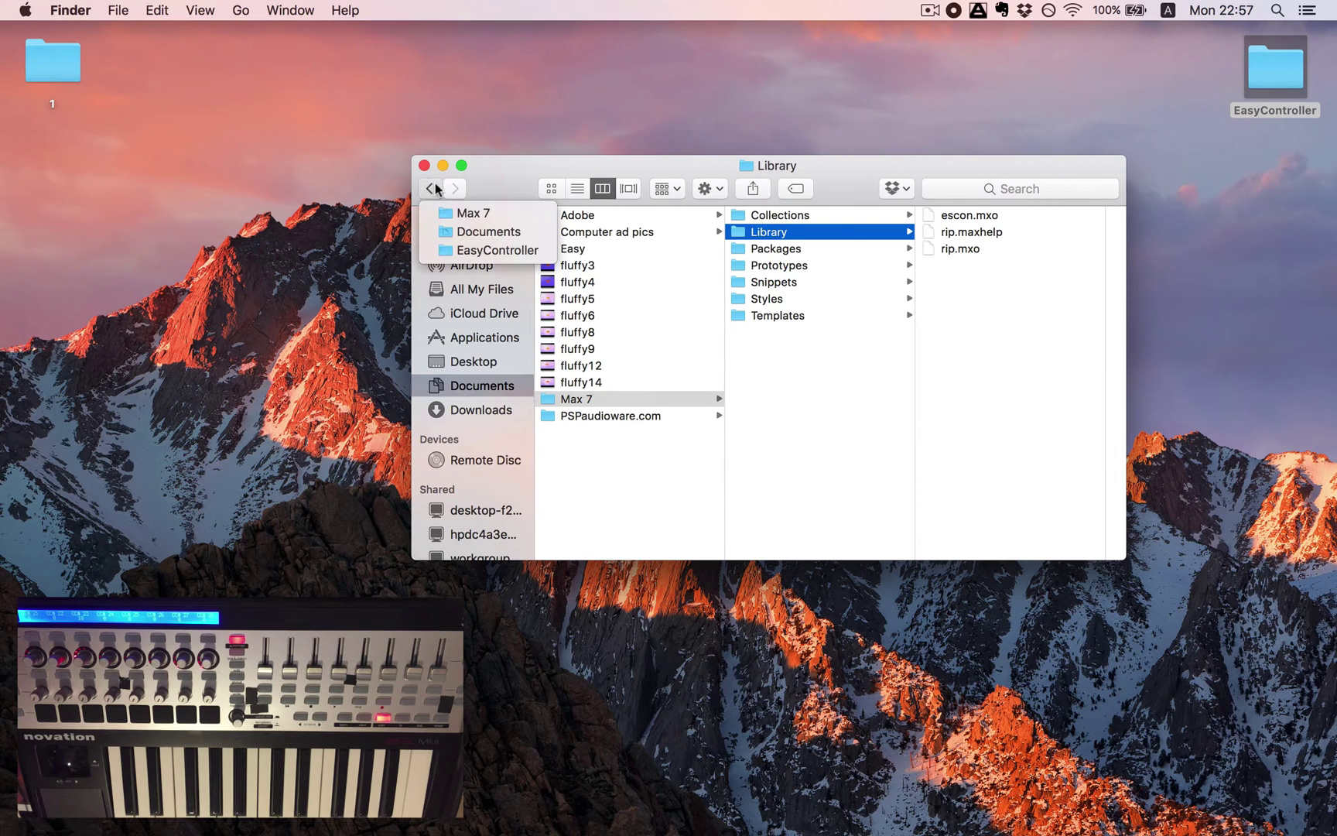
# Return to the EasyController folder and move the app to the desktop and back
pyautogui.click(529, 252)
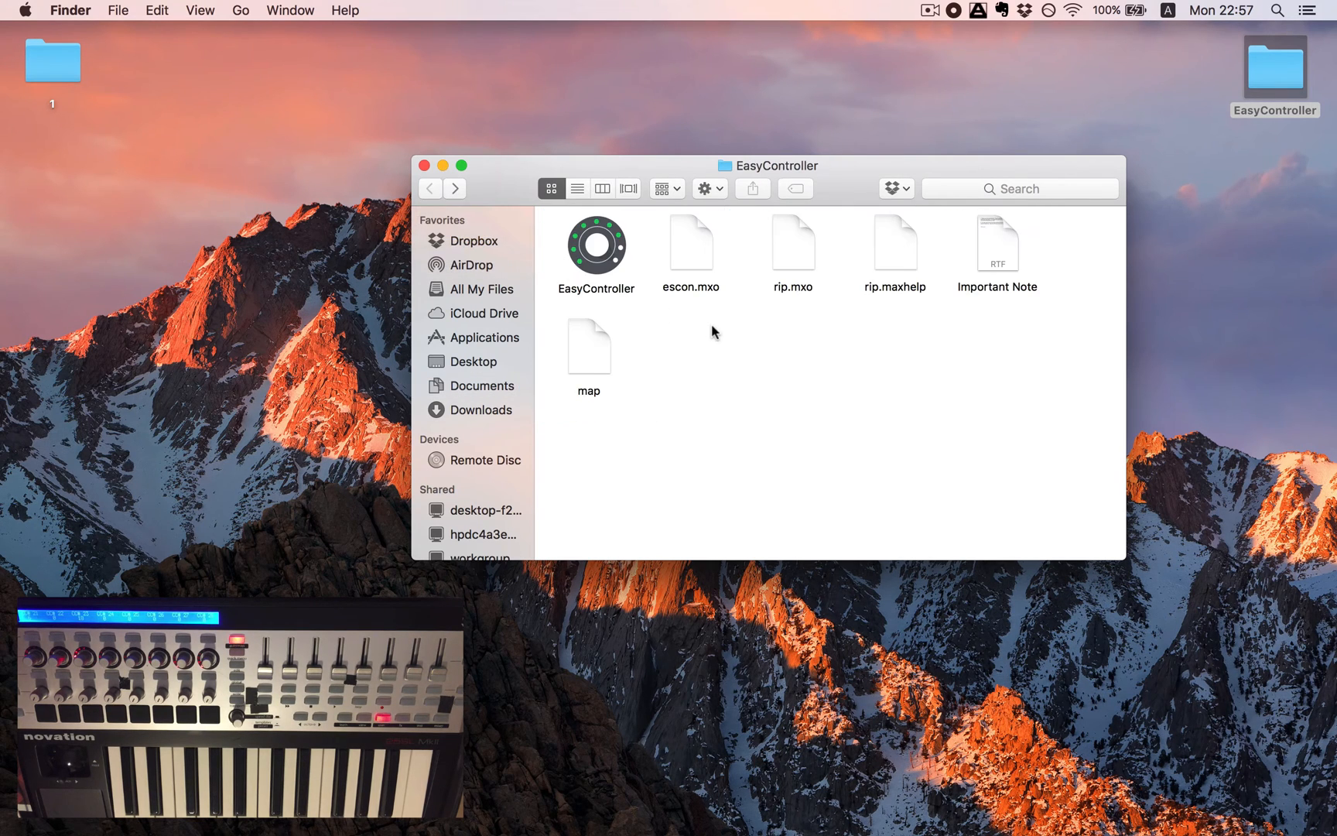
pyautogui.moveTo(604, 243); pyautogui.dragTo(263, 312)
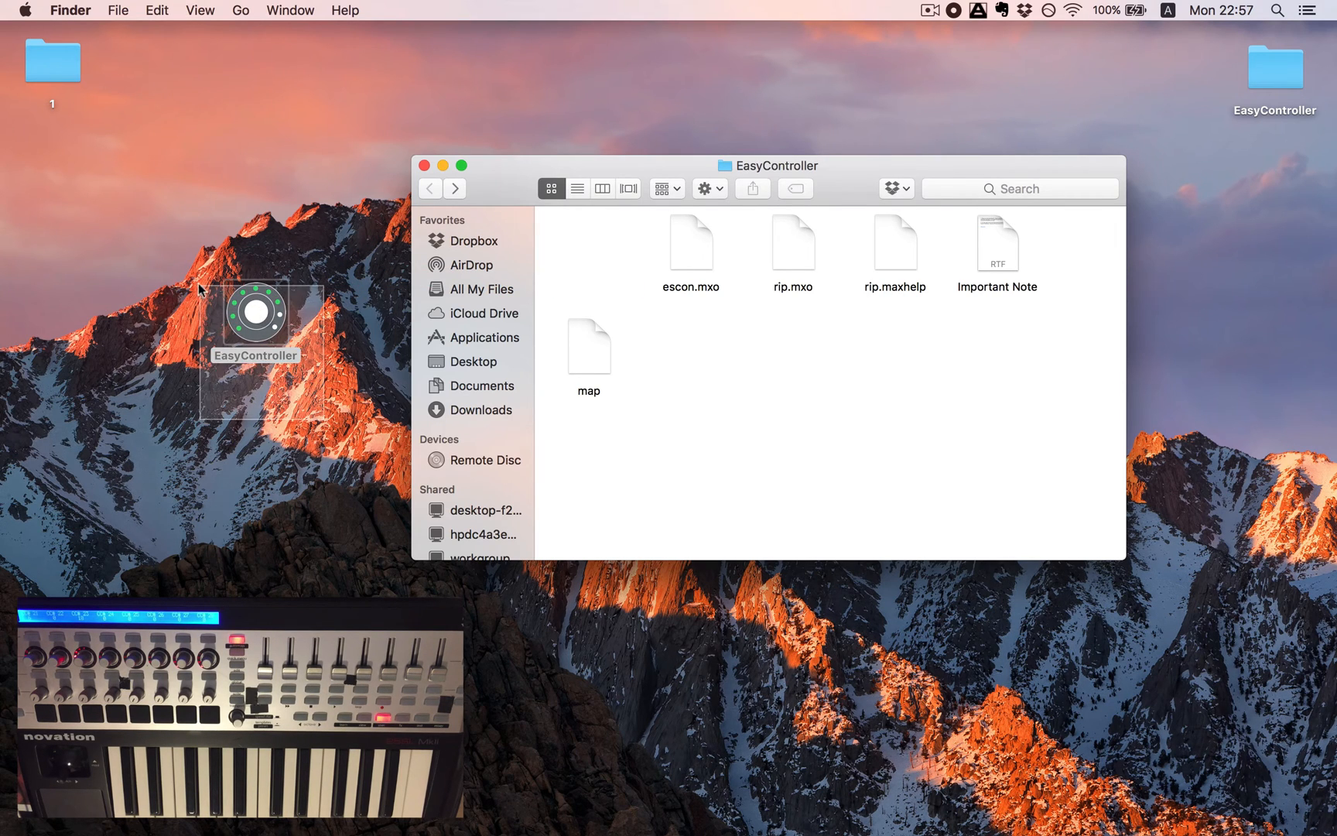
pyautogui.click(256, 314)
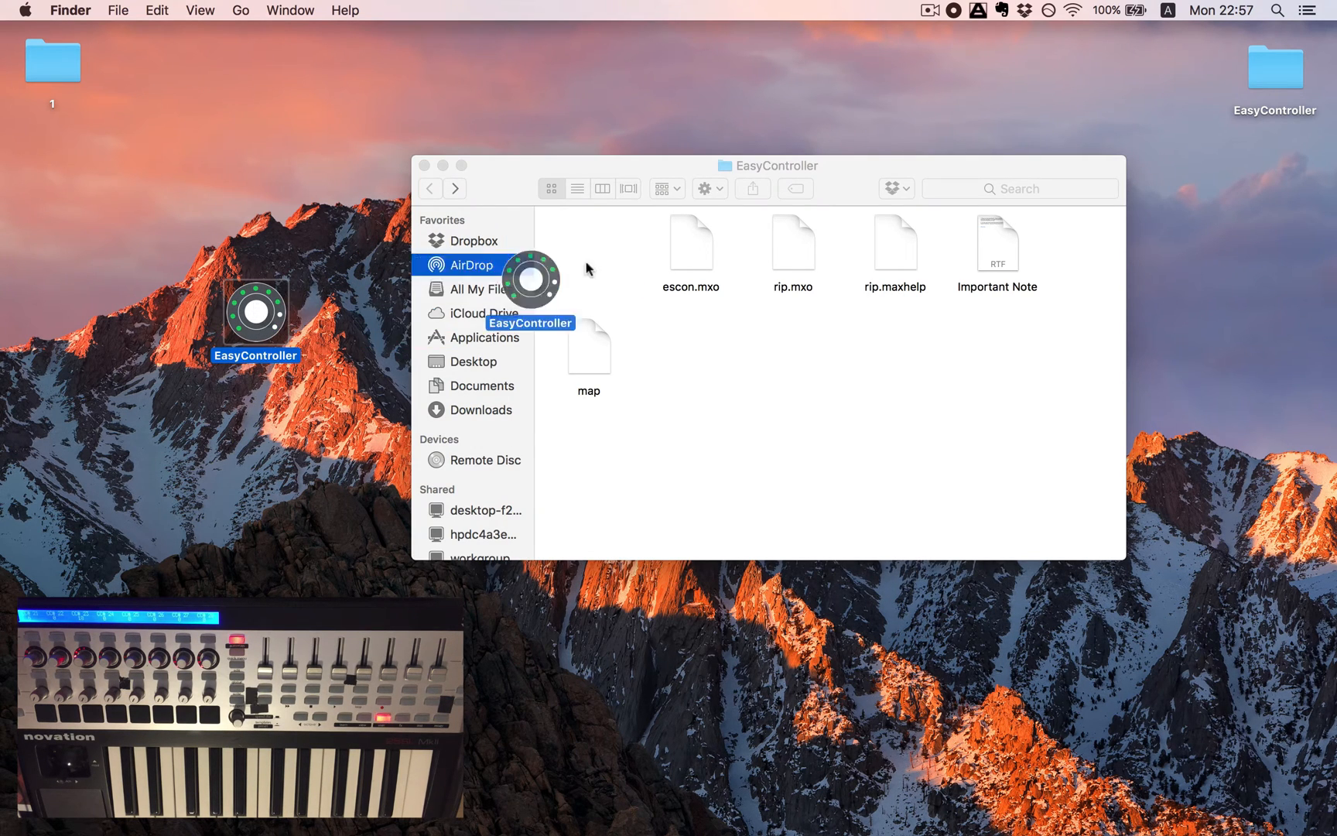
pyautogui.moveTo(258, 308); pyautogui.dragTo(606, 272)
pyautogui.click(663, 348)
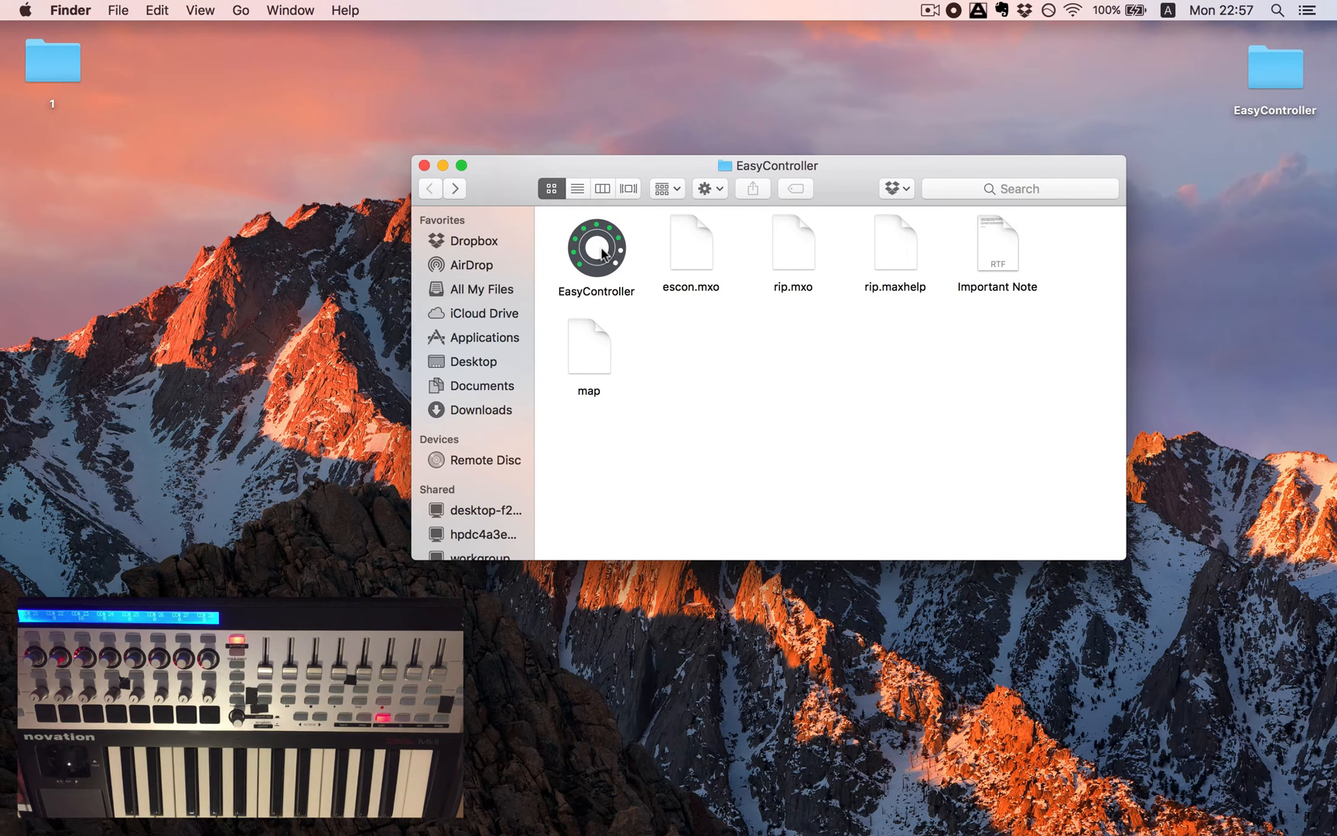
# Launch EasyController and choose Automap MIDI as its MIDI input port
pyautogui.doubleClick(603, 254)
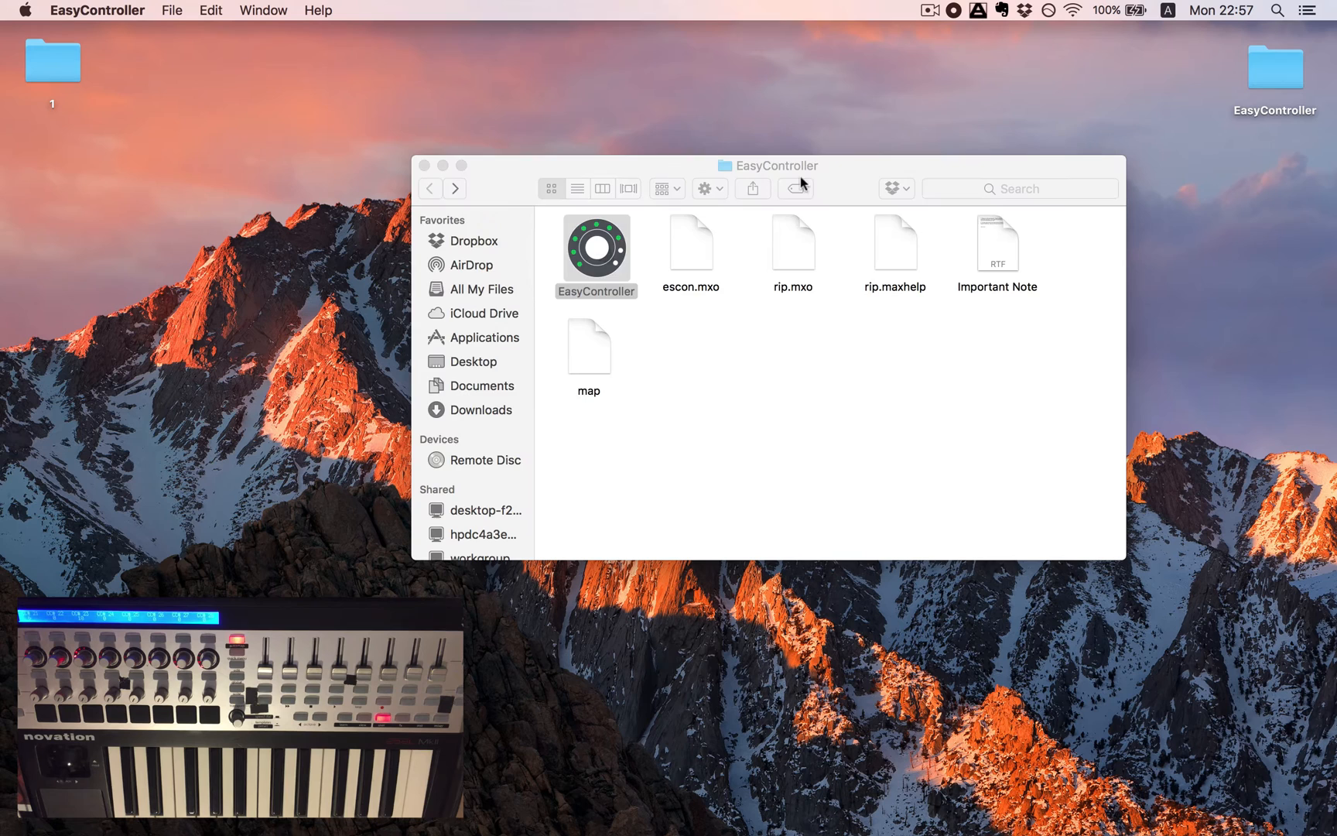
pyautogui.click(425, 167)
pyautogui.click(509, 171)
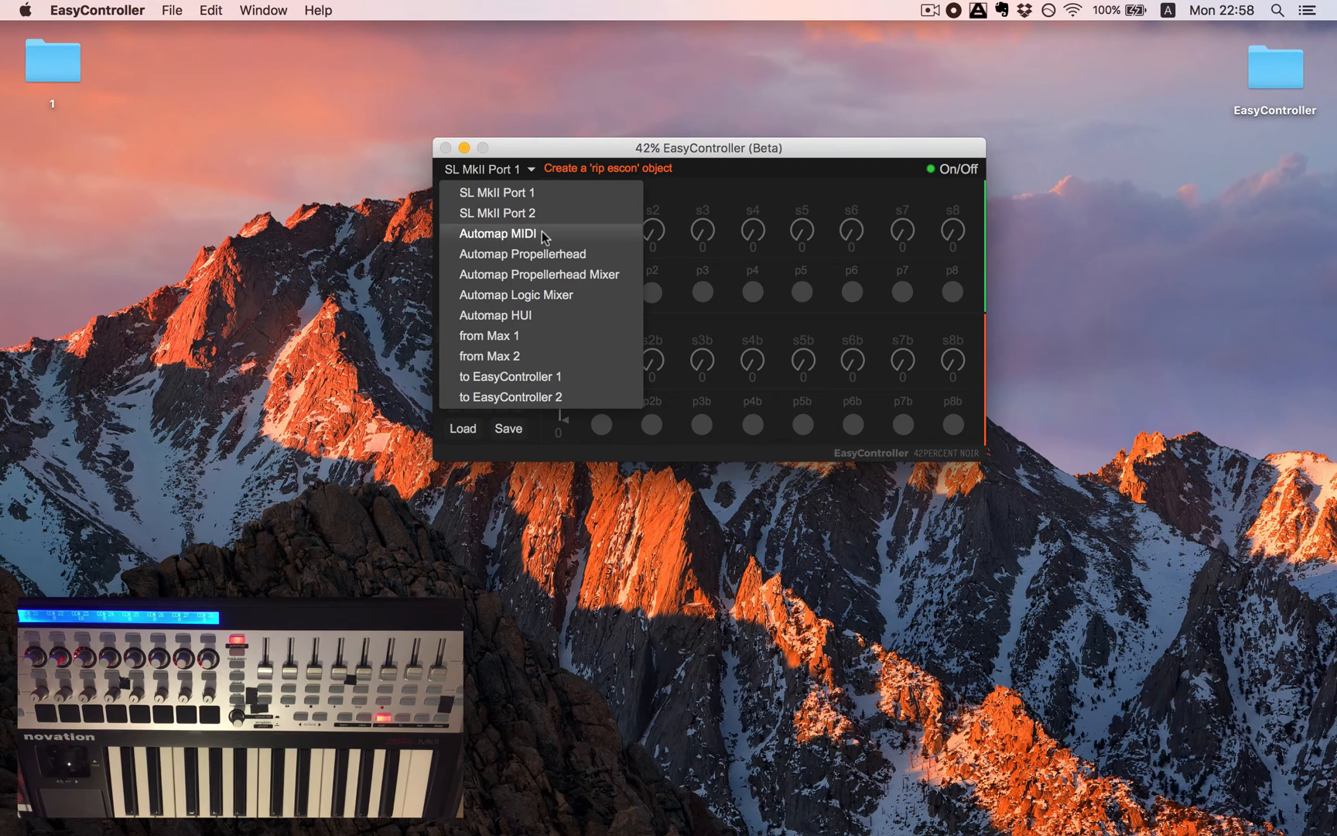
pyautogui.click(527, 236)
pyautogui.moveTo(527, 154); pyautogui.dragTo(527, 238)
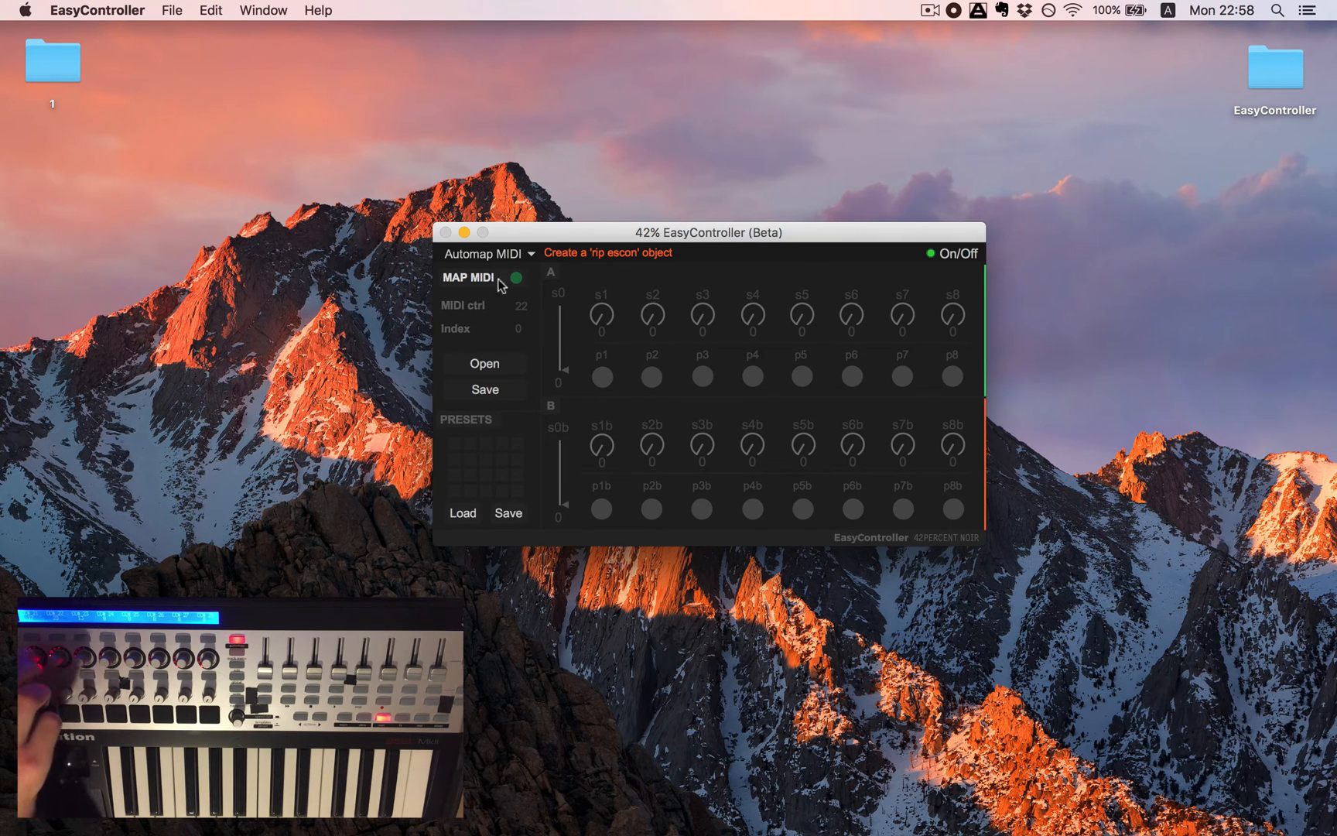
# Enable MAP MIDI and assign hardware knobs to row-A knobs s1 through s8
pyautogui.click(517, 280)
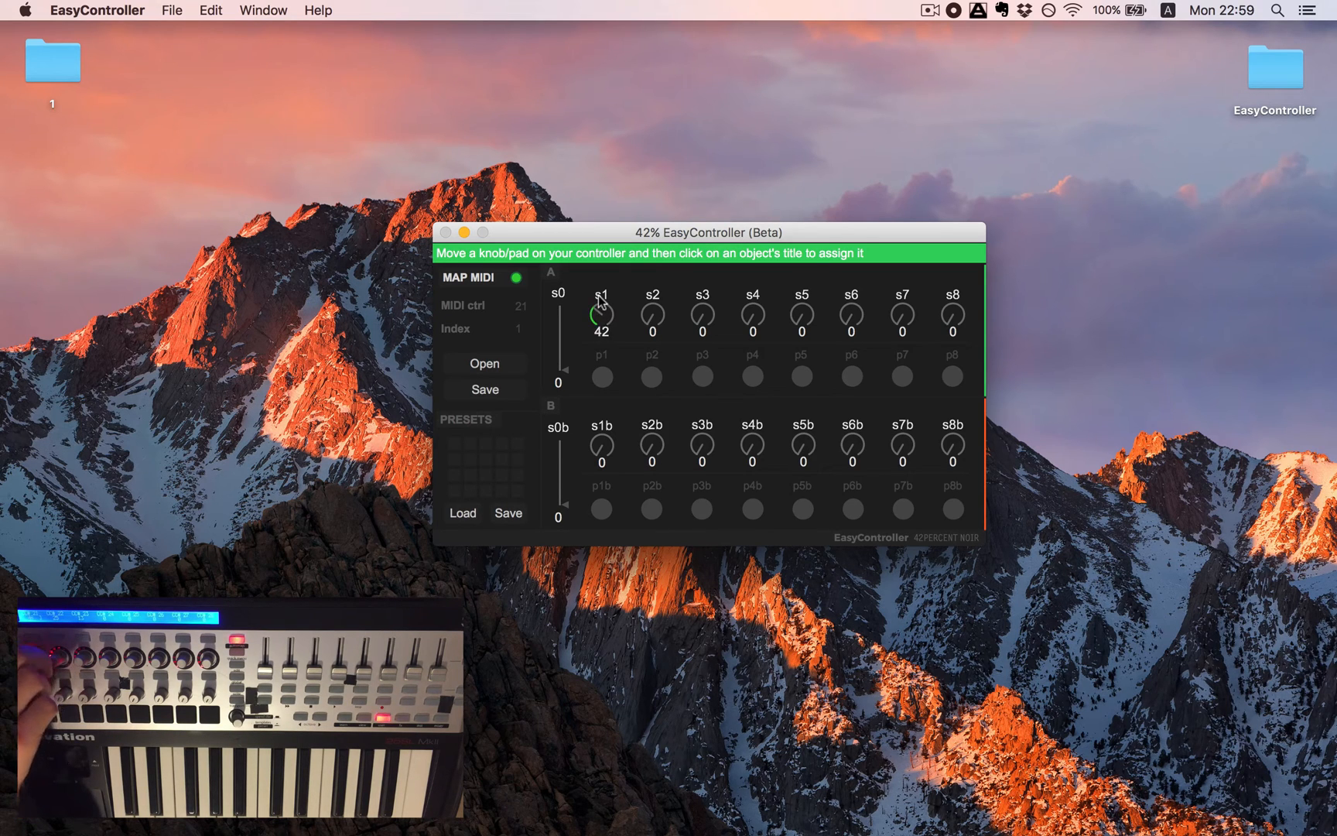
pyautogui.click(602, 299)
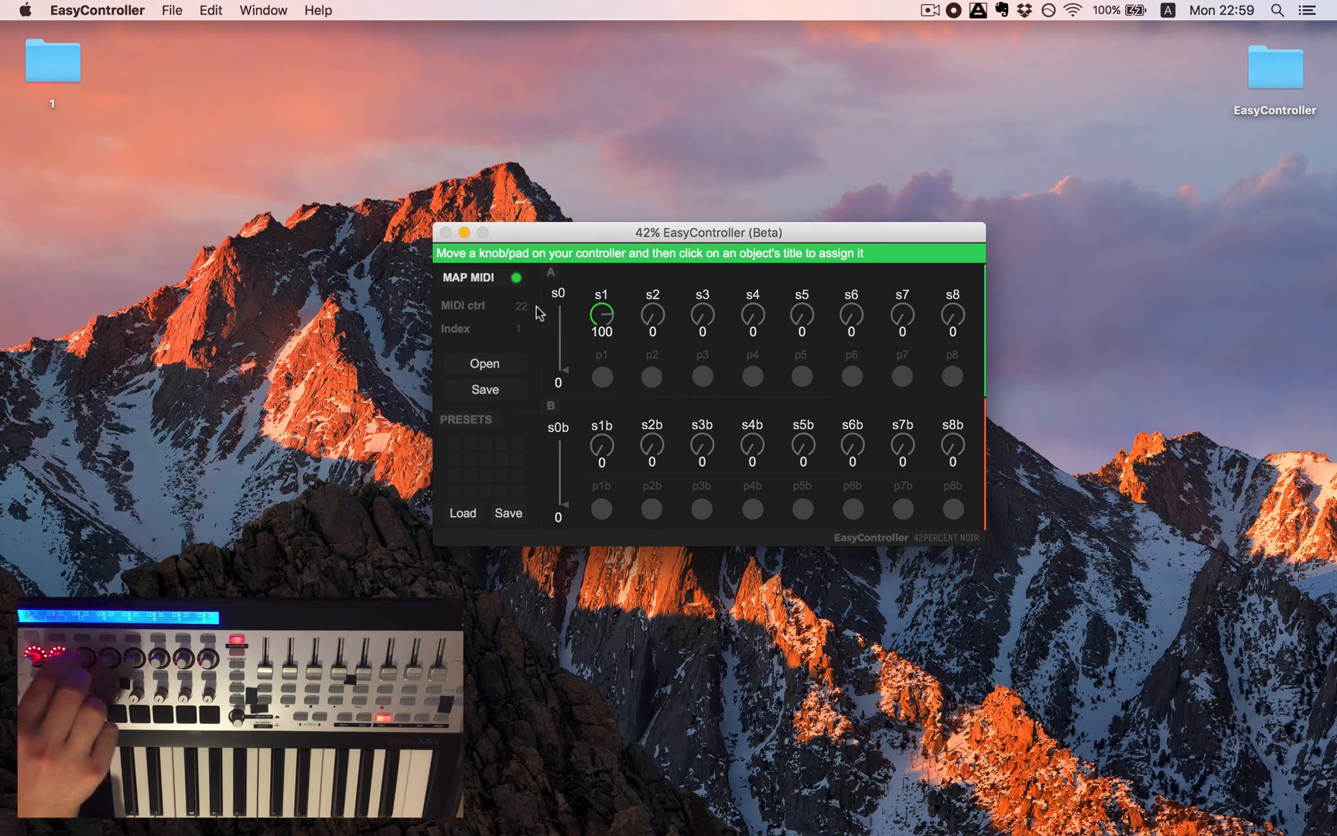
pyautogui.click(653, 295)
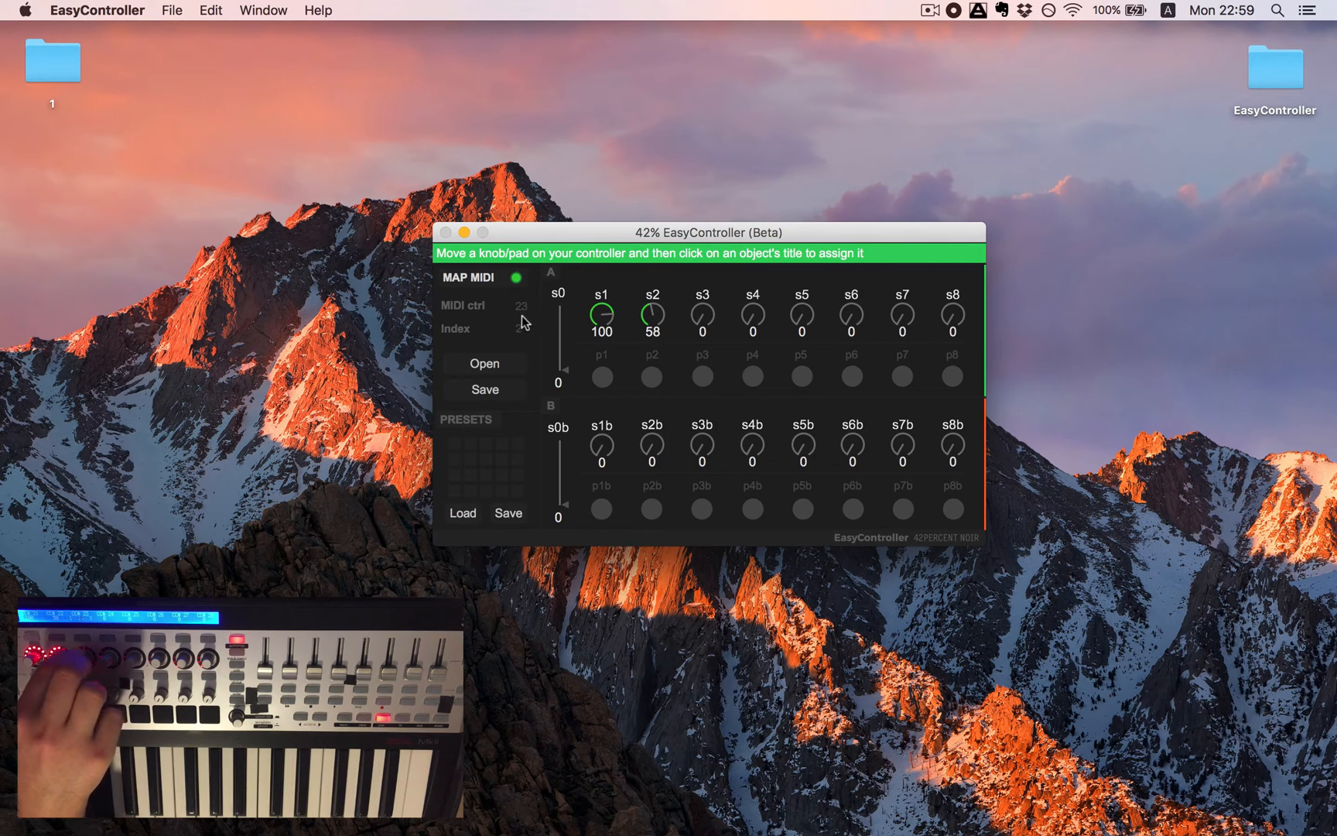
pyautogui.click(703, 295)
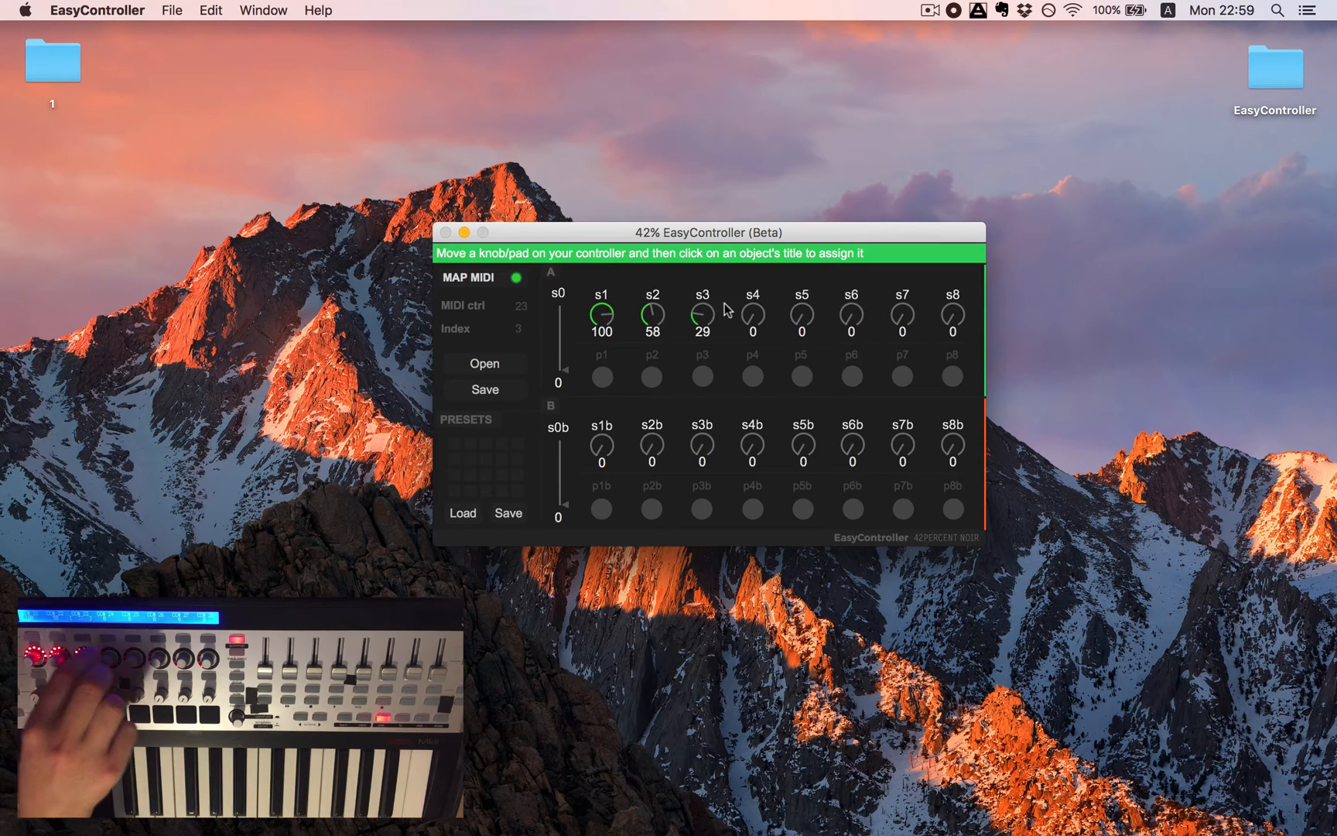
pyautogui.click(752, 295)
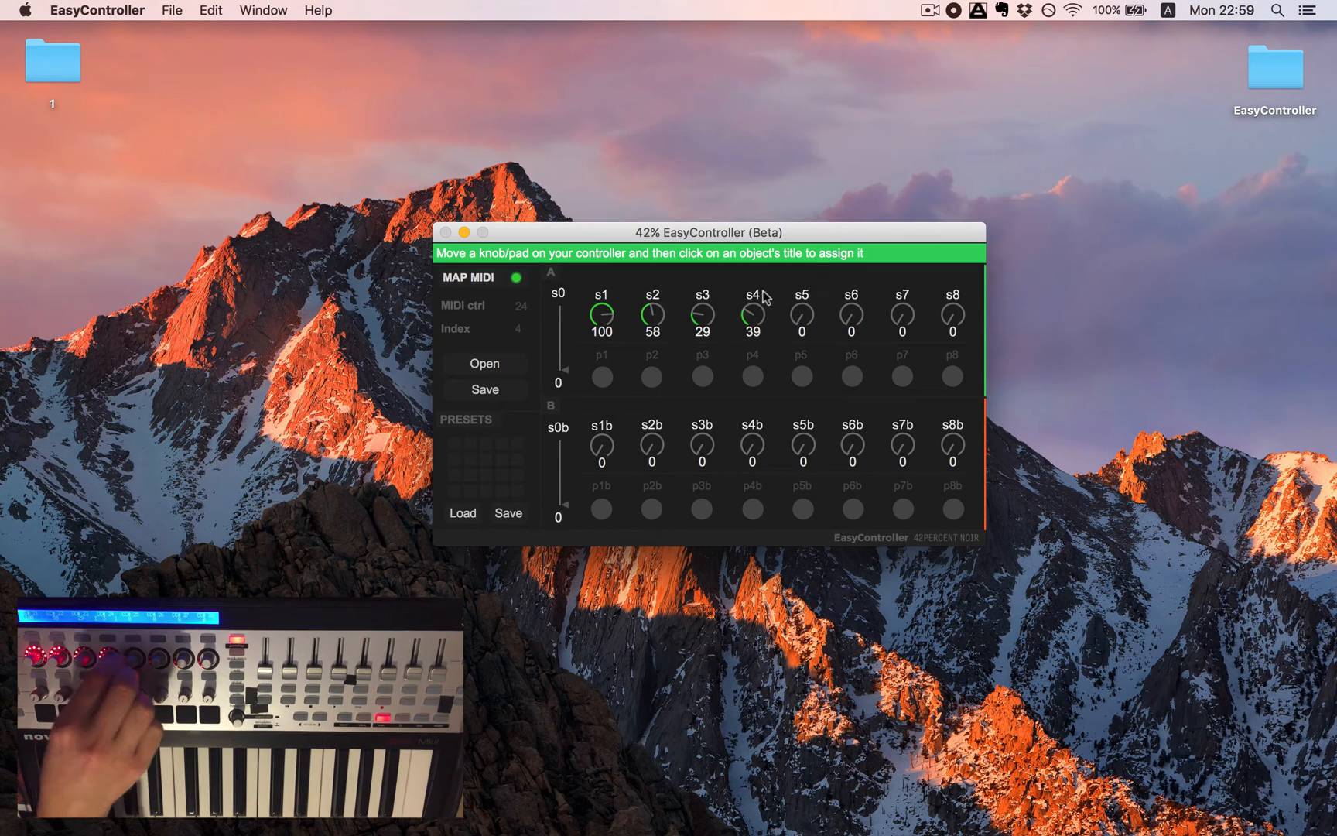
pyautogui.click(803, 295)
pyautogui.click(852, 295)
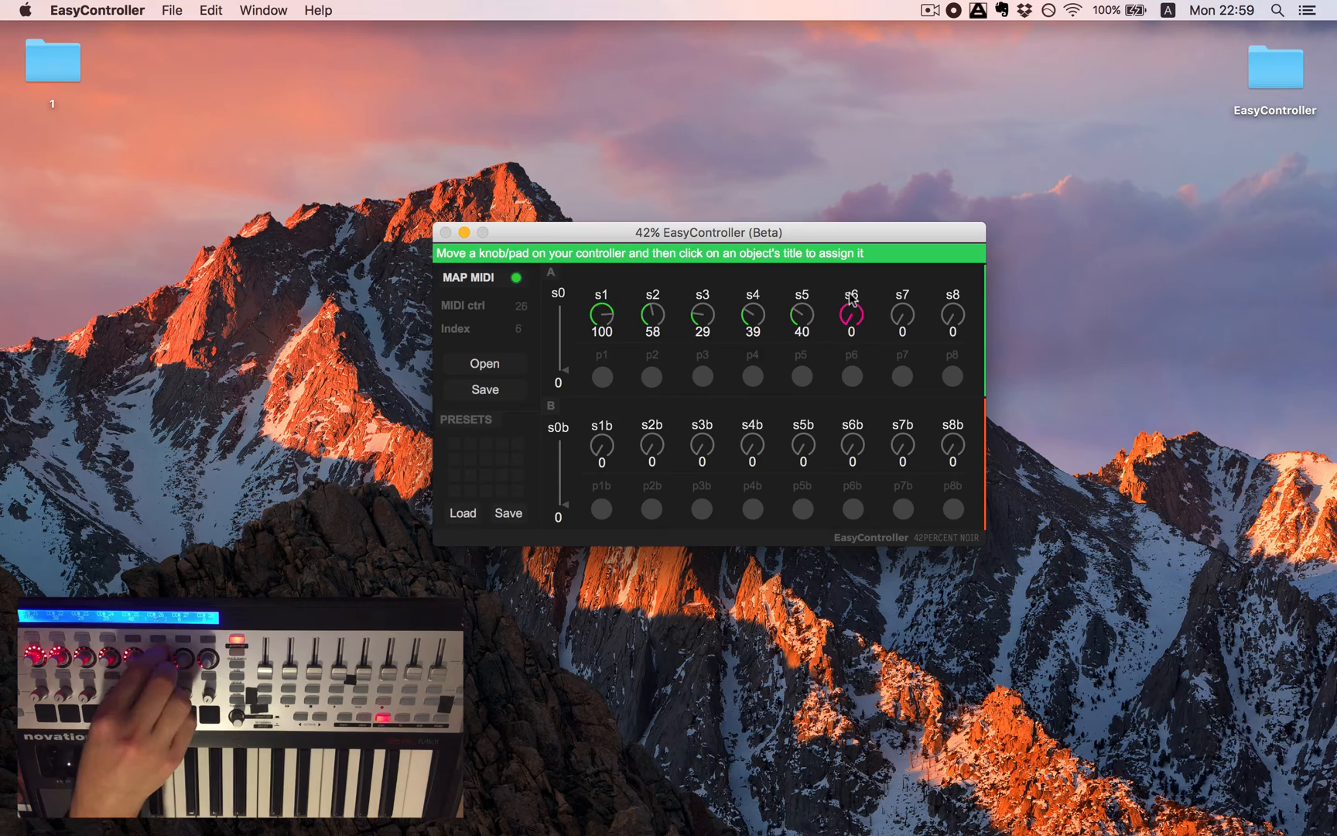
pyautogui.click(902, 295)
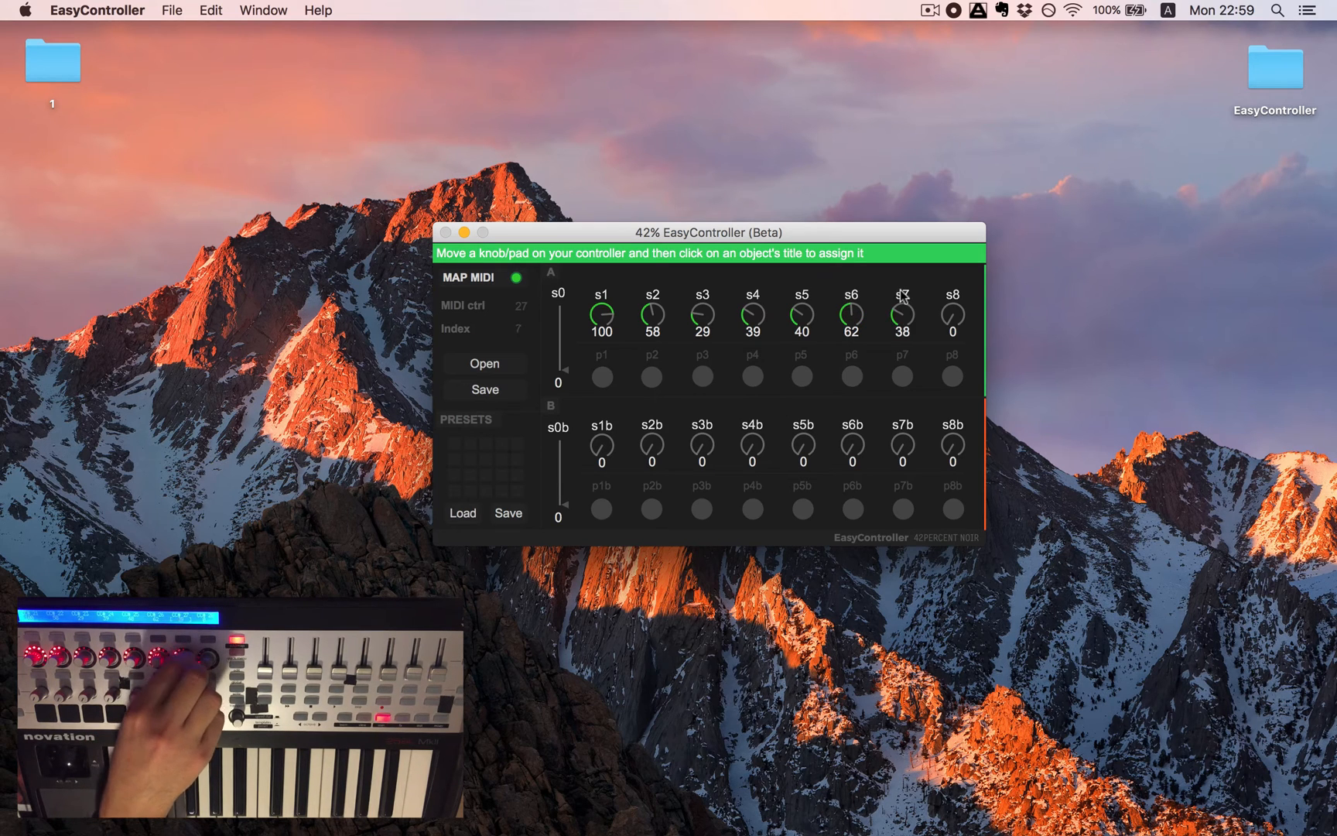
pyautogui.click(952, 294)
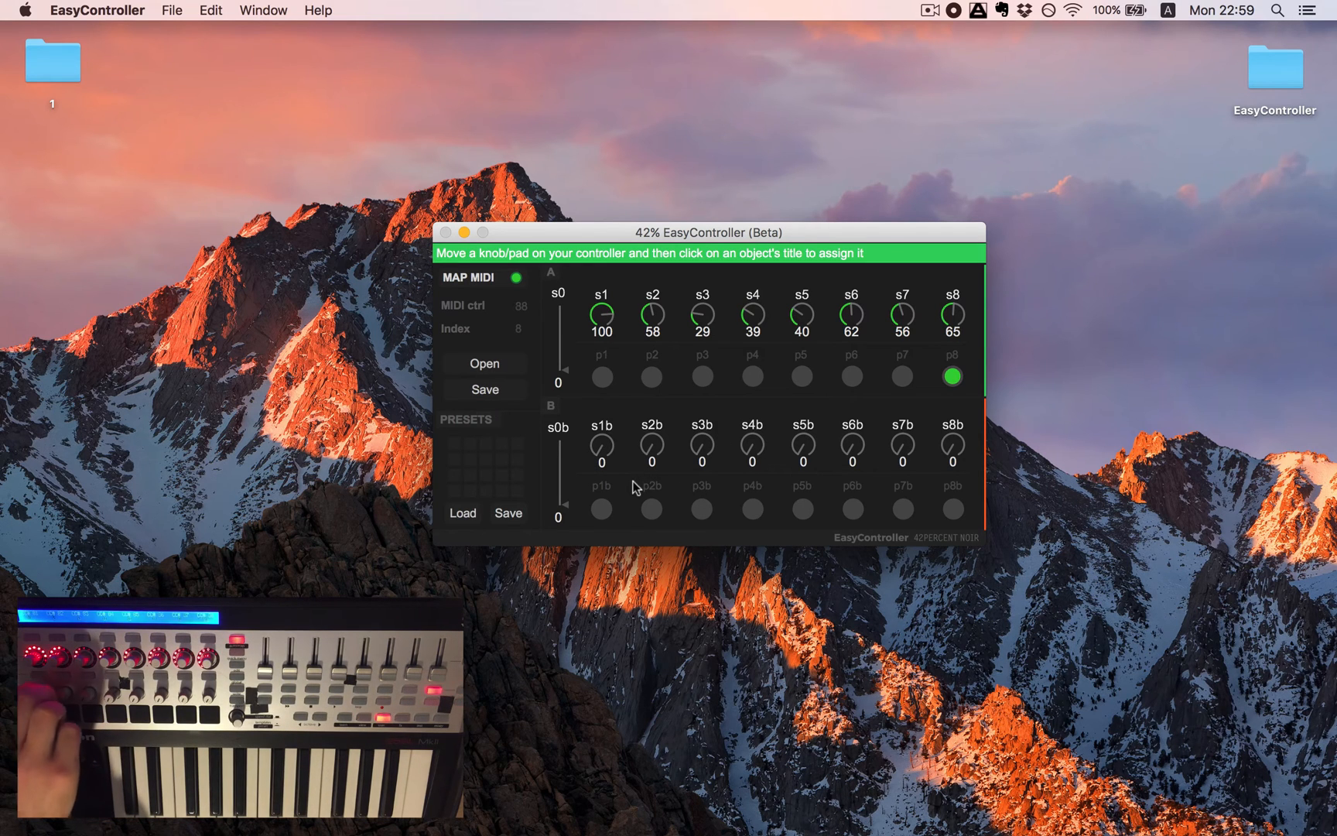
# Assign hardware knobs to the row-B knobs s1b through s8b
pyautogui.click(603, 426)
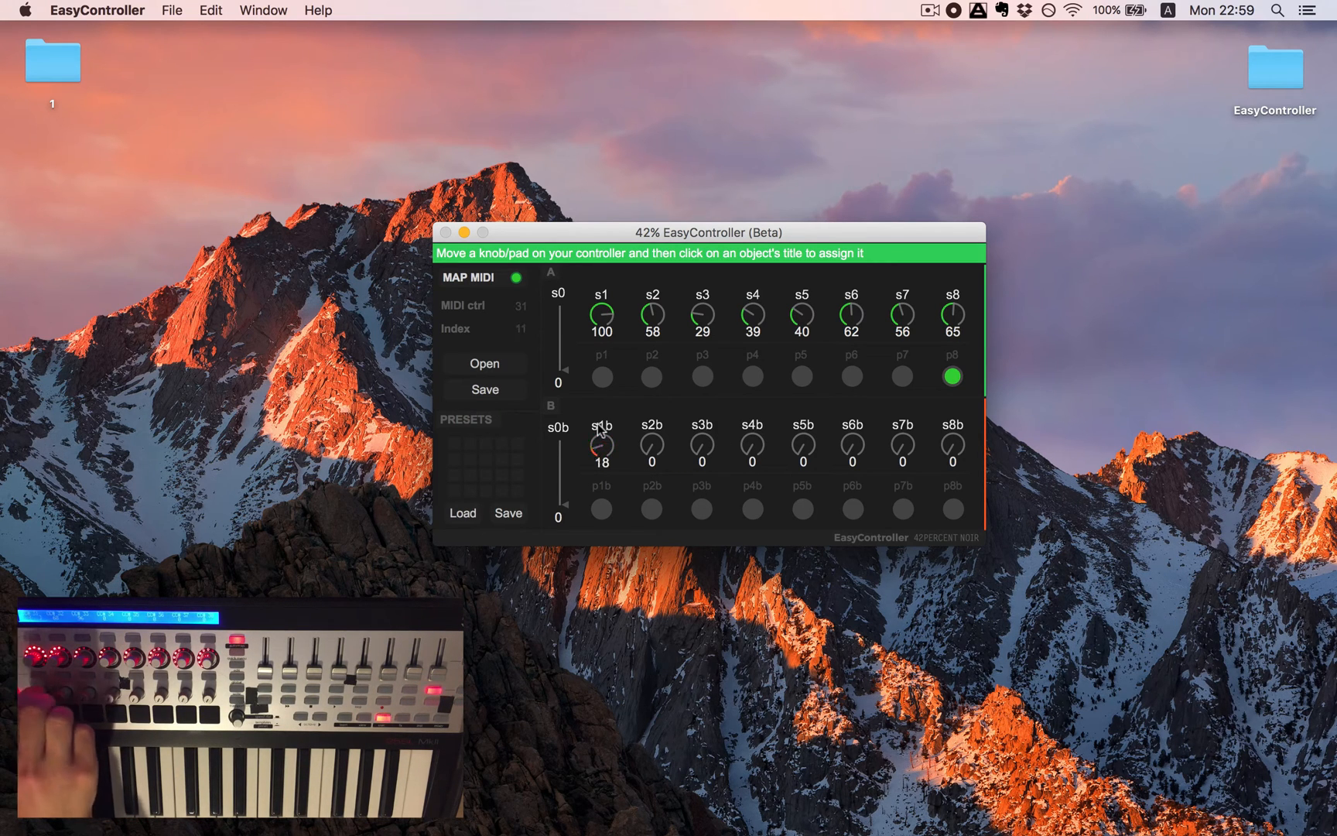
pyautogui.click(654, 431)
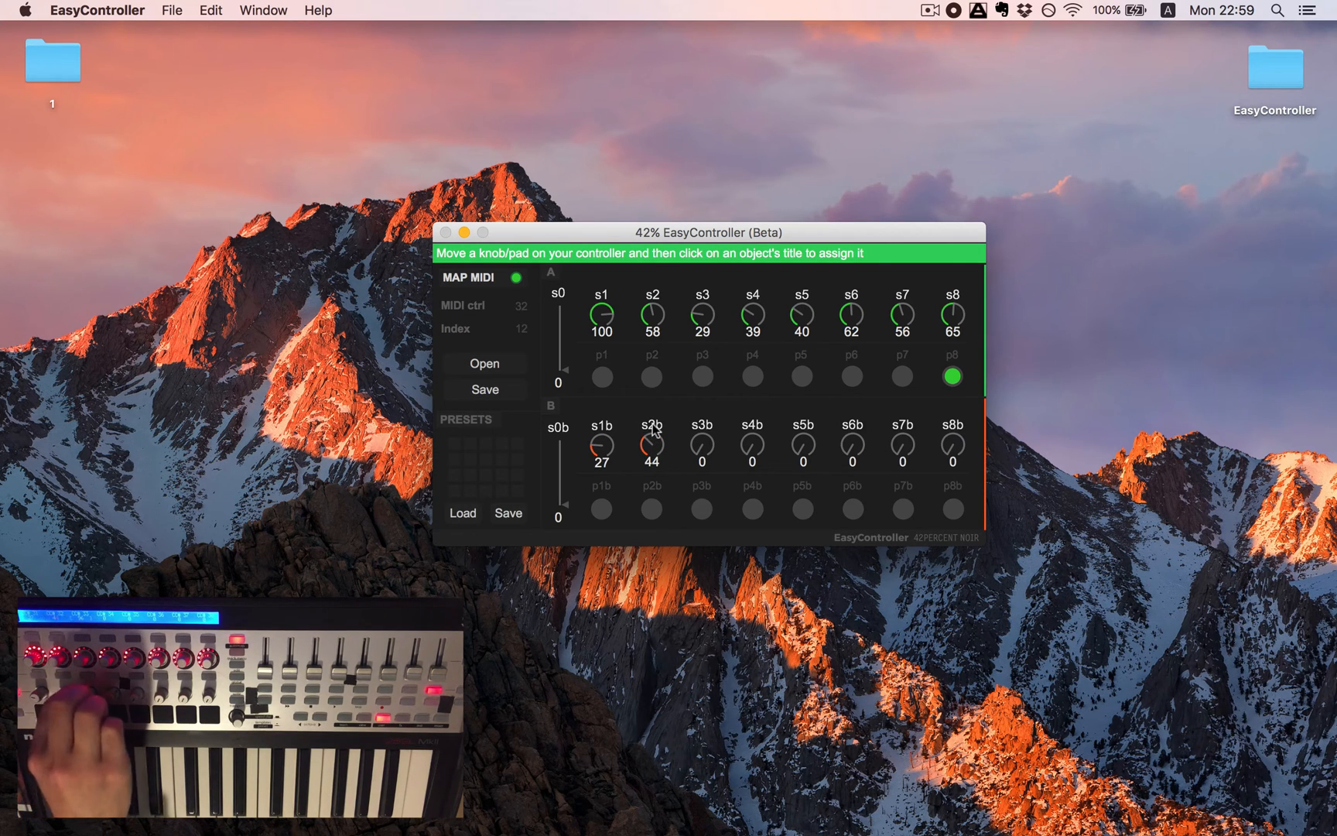
pyautogui.click(702, 426)
pyautogui.click(753, 426)
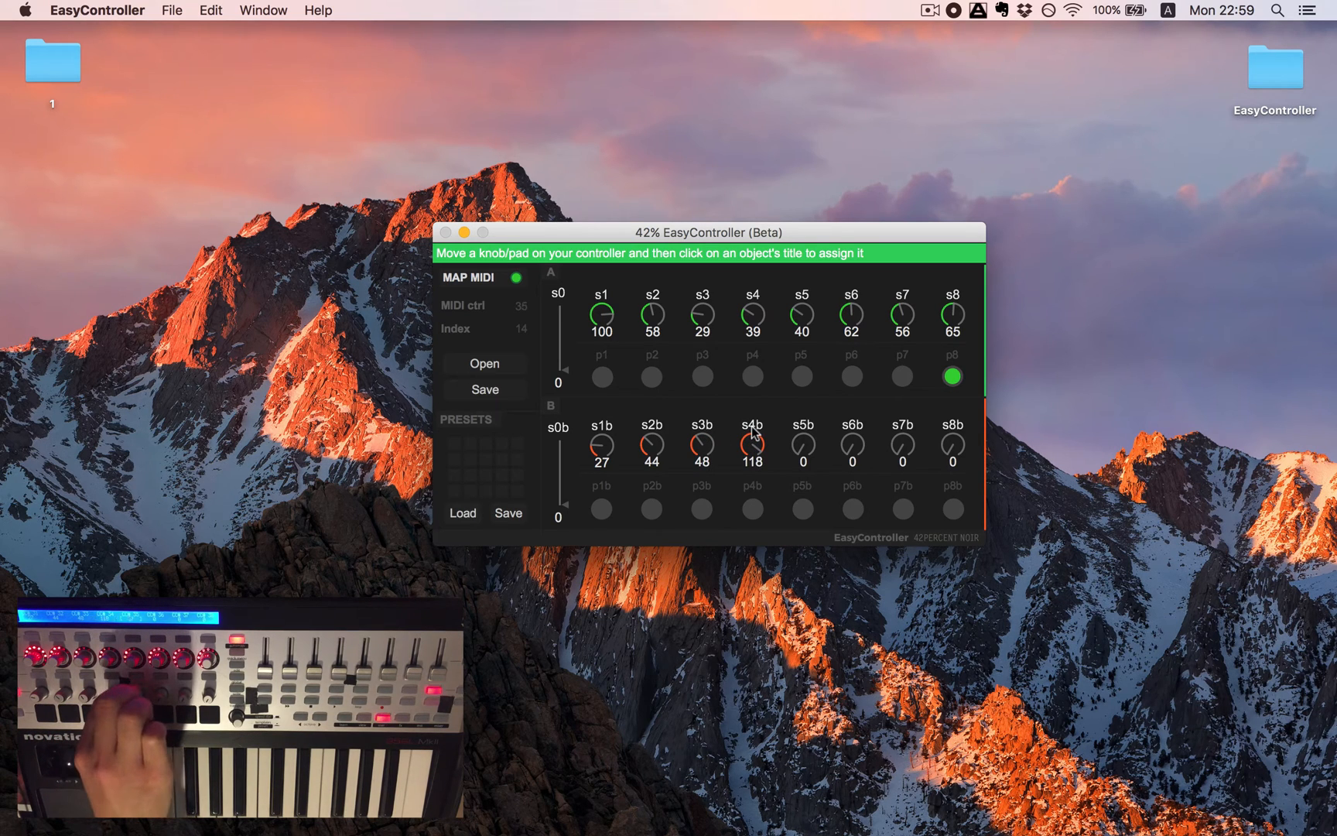
pyautogui.click(802, 425)
pyautogui.click(853, 425)
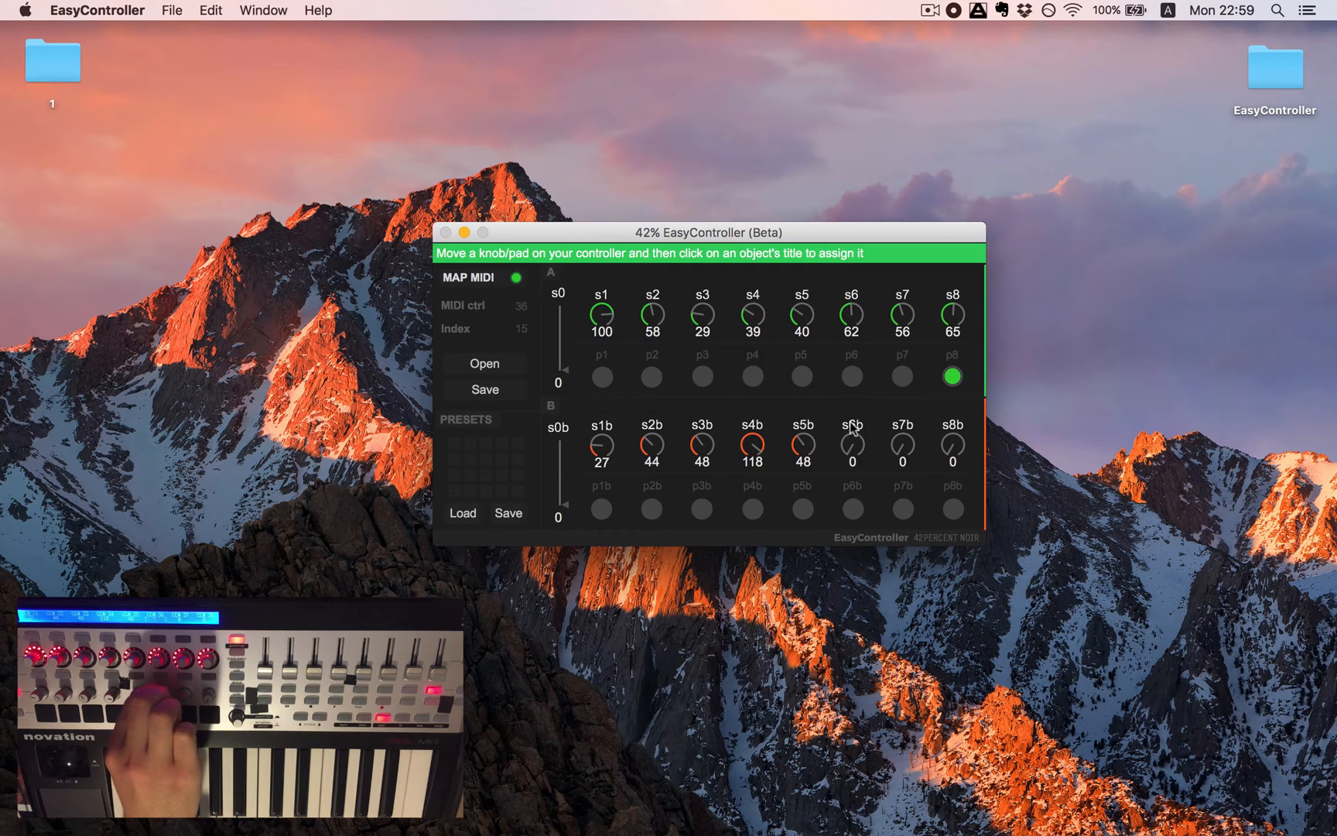
pyautogui.click(902, 425)
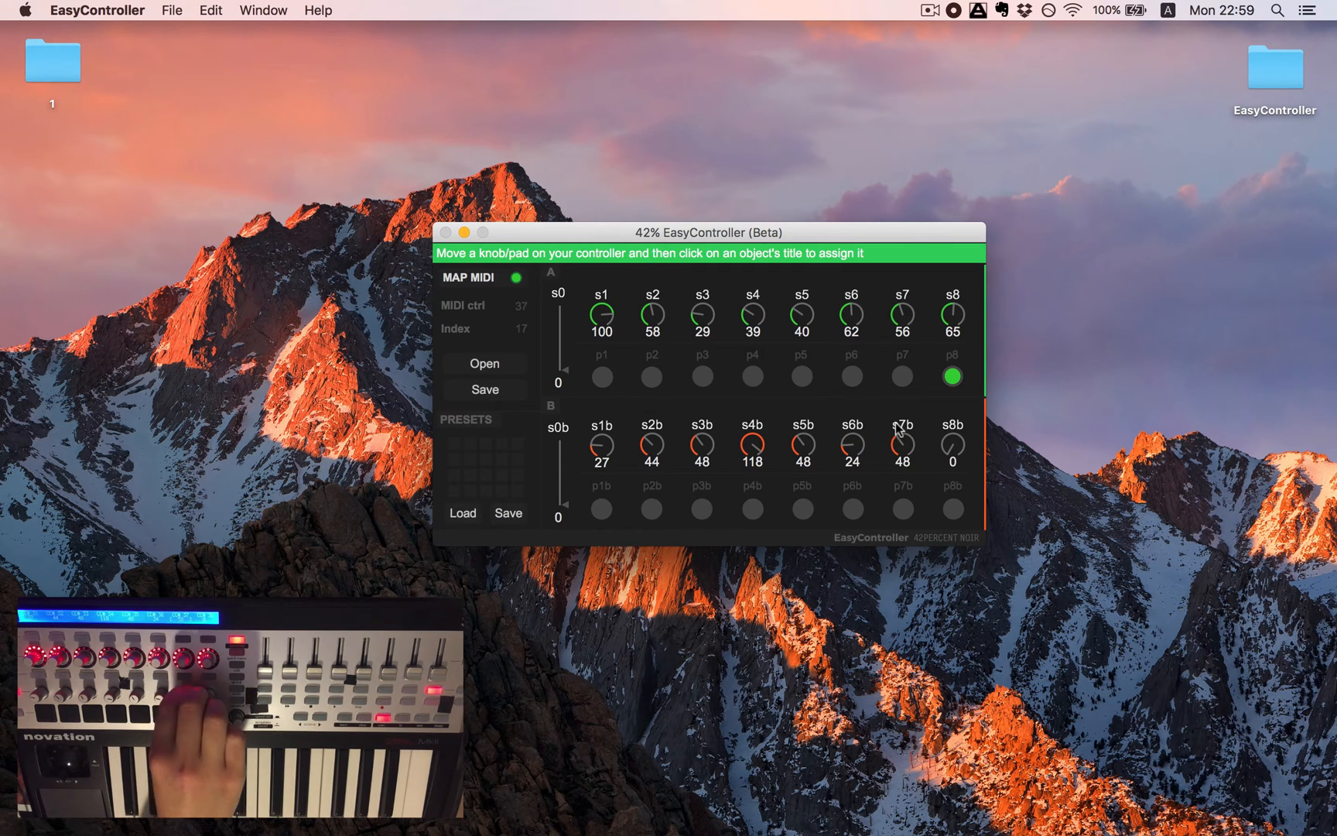
pyautogui.click(954, 425)
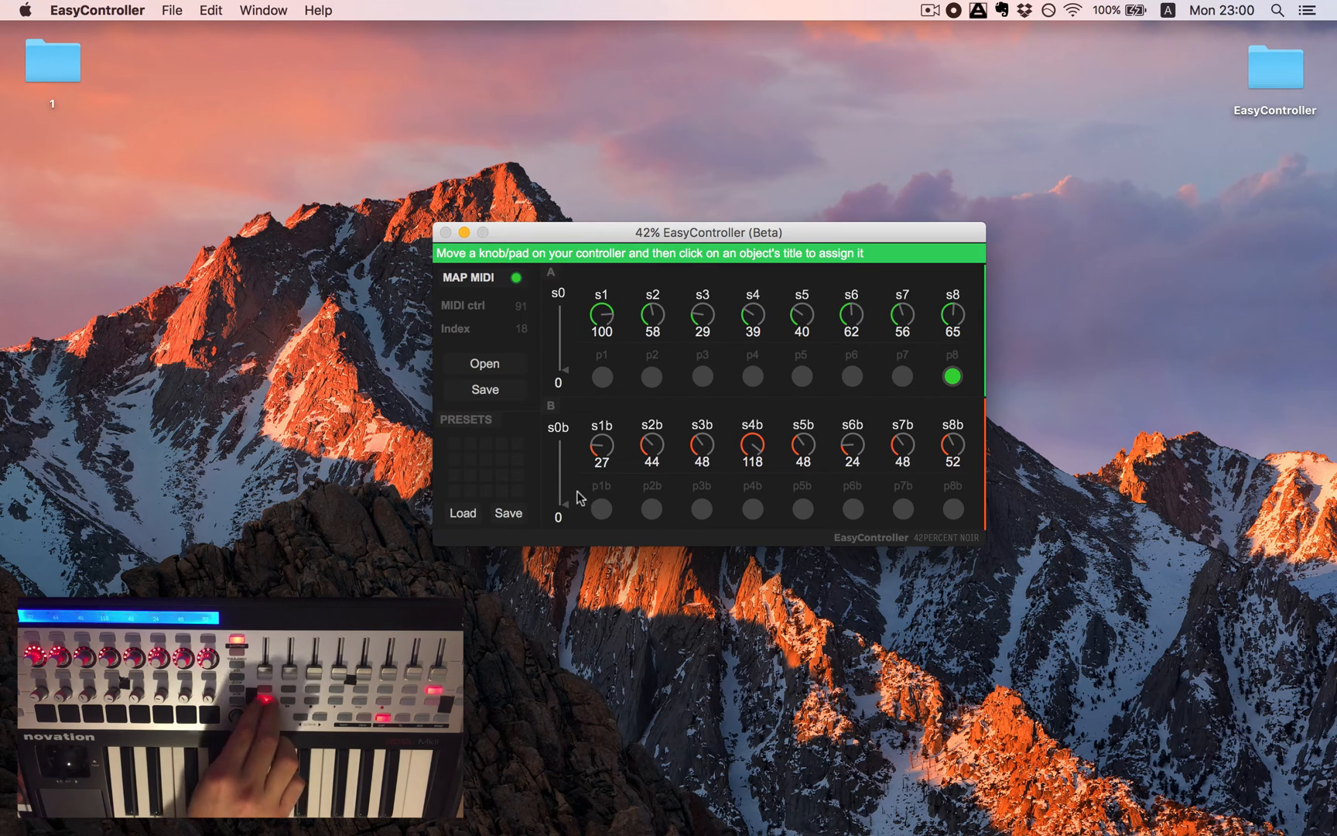
# Assign hardware buttons to pads p2b and p4b through p8b
pyautogui.click(653, 491)
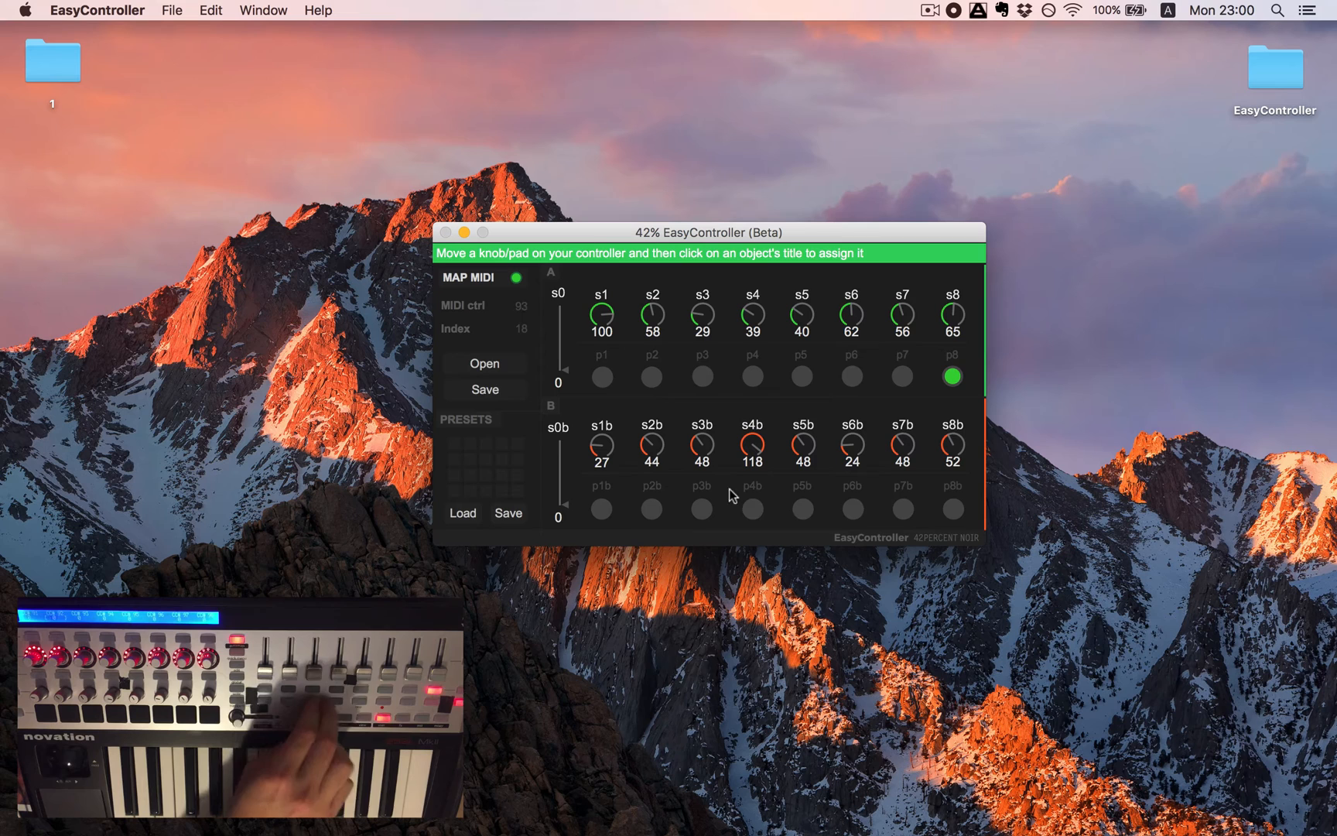
pyautogui.click(750, 487)
pyautogui.click(803, 487)
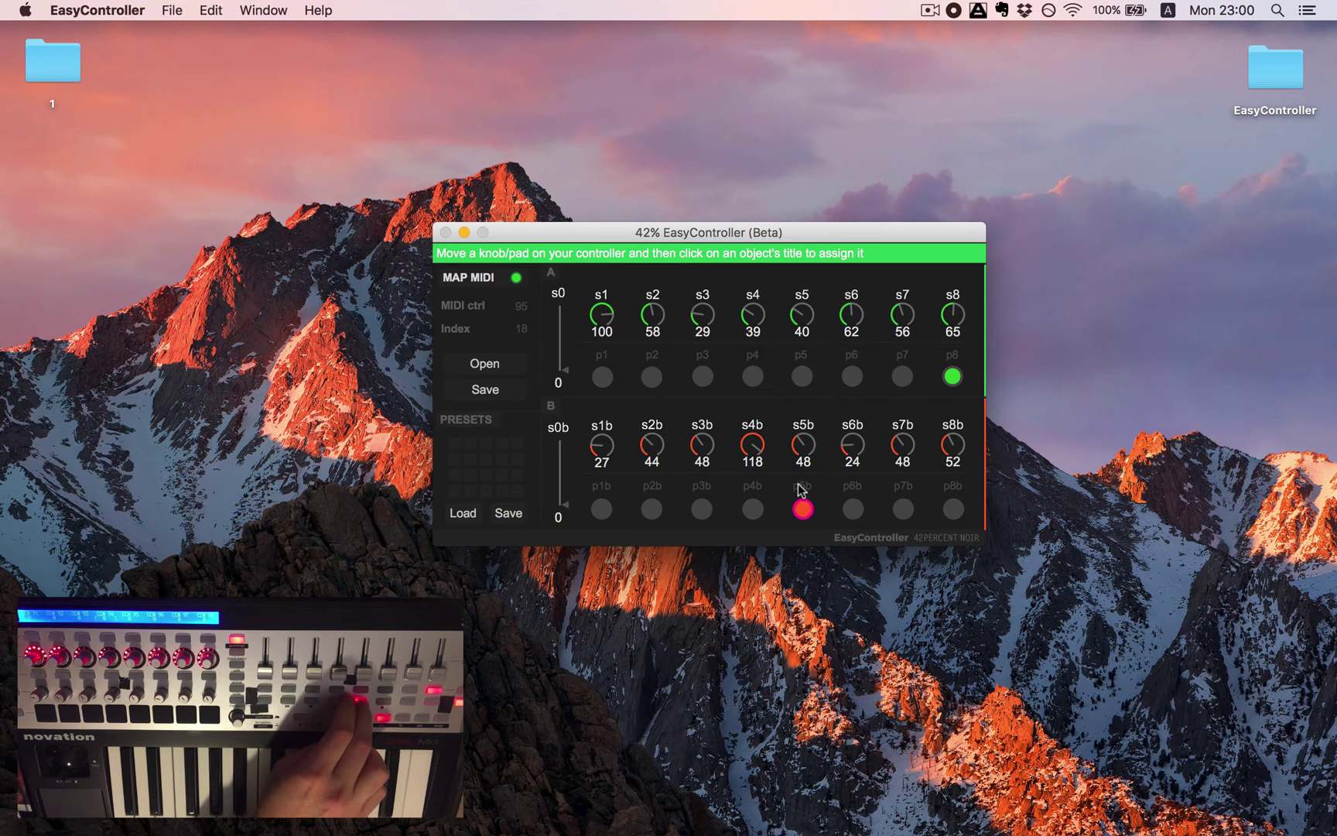
pyautogui.click(851, 486)
pyautogui.click(902, 487)
pyautogui.click(952, 487)
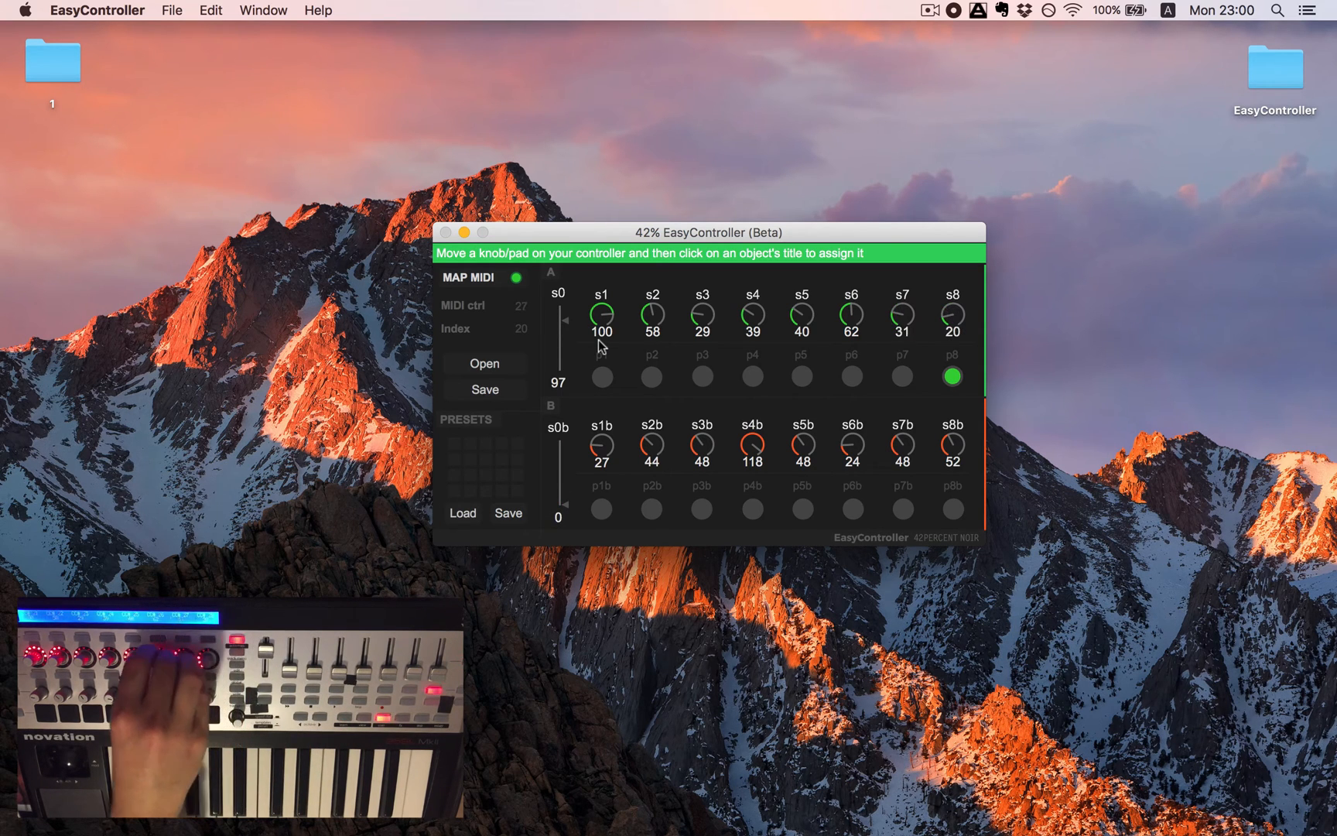
# Turn off MIDI mapping, move the controller window aside and switch to Max
pyautogui.click(481, 278)
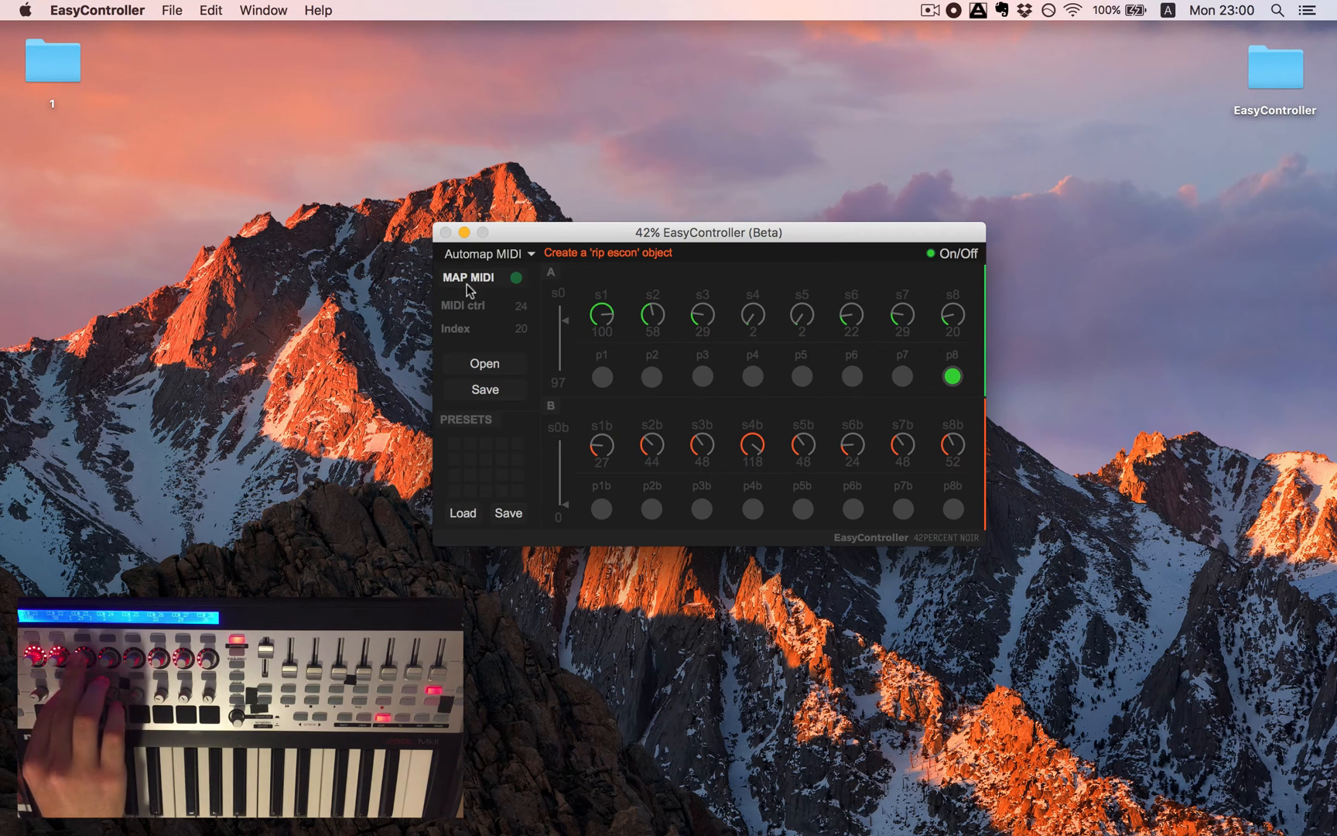
pyautogui.moveTo(583, 233); pyautogui.dragTo(792, 250)
pyautogui.moveTo(702, 831)
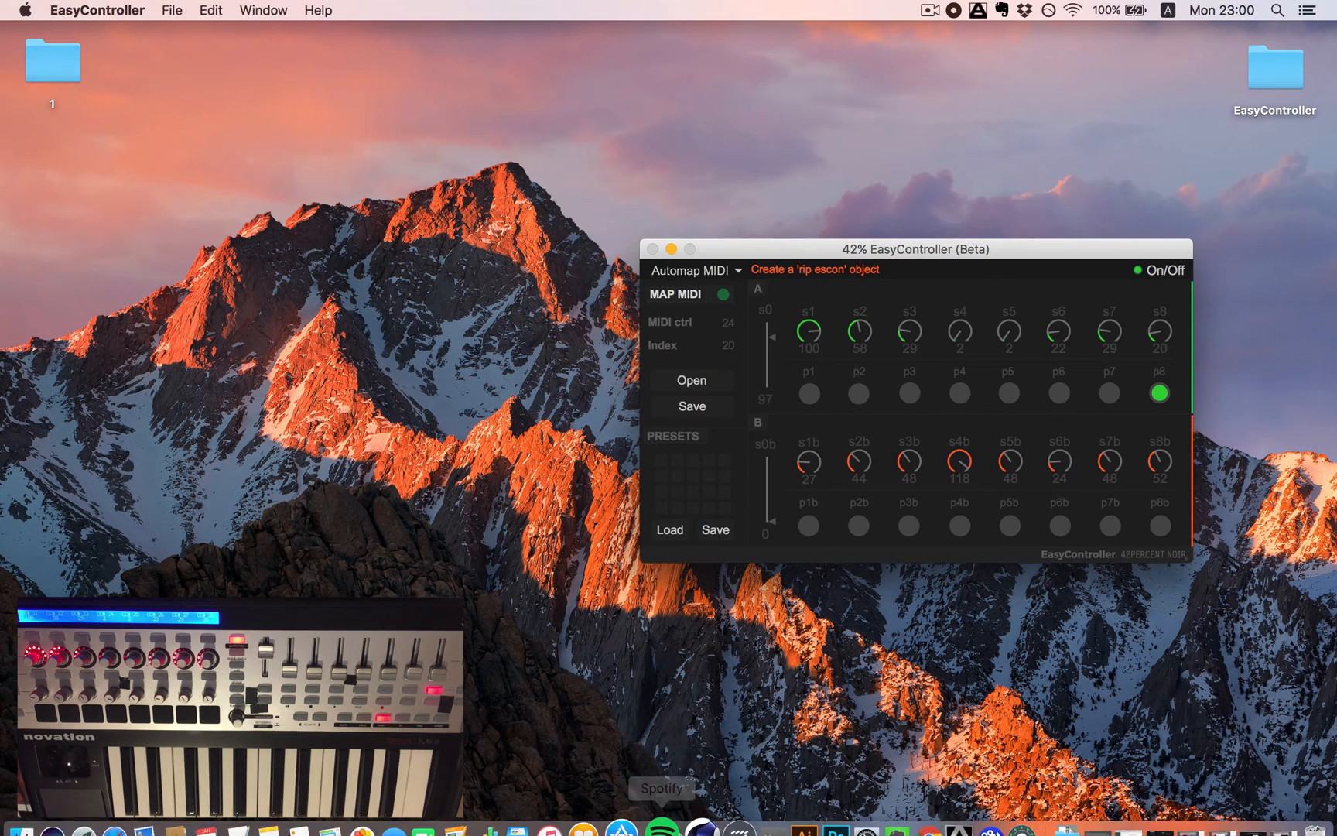
pyautogui.click(719, 805)
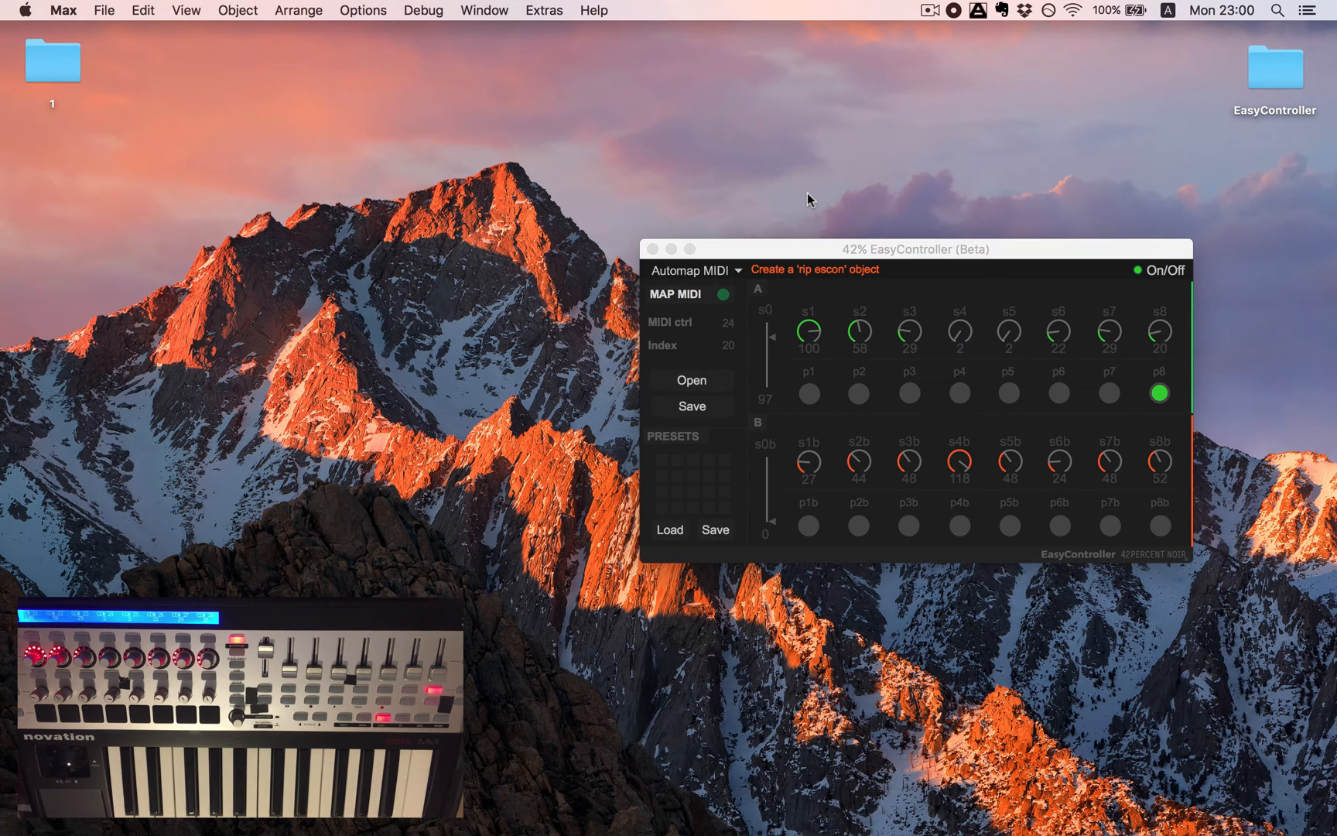
# Create a new patcher with a 'rip escon' object so EasyController shows Connected
pyautogui.press('super+n')
pyautogui.click(810, 248)
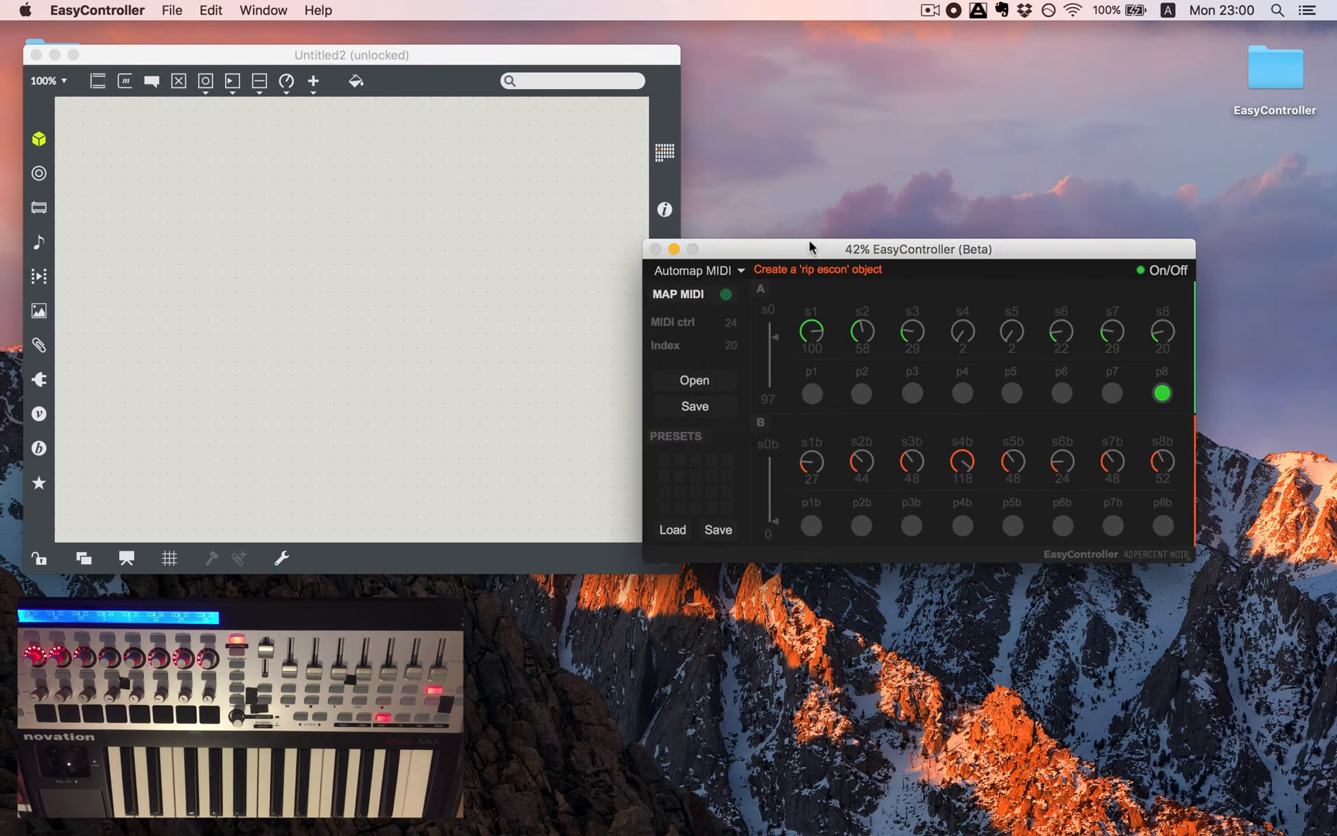
pyautogui.moveTo(809, 248); pyautogui.dragTo(860, 230)
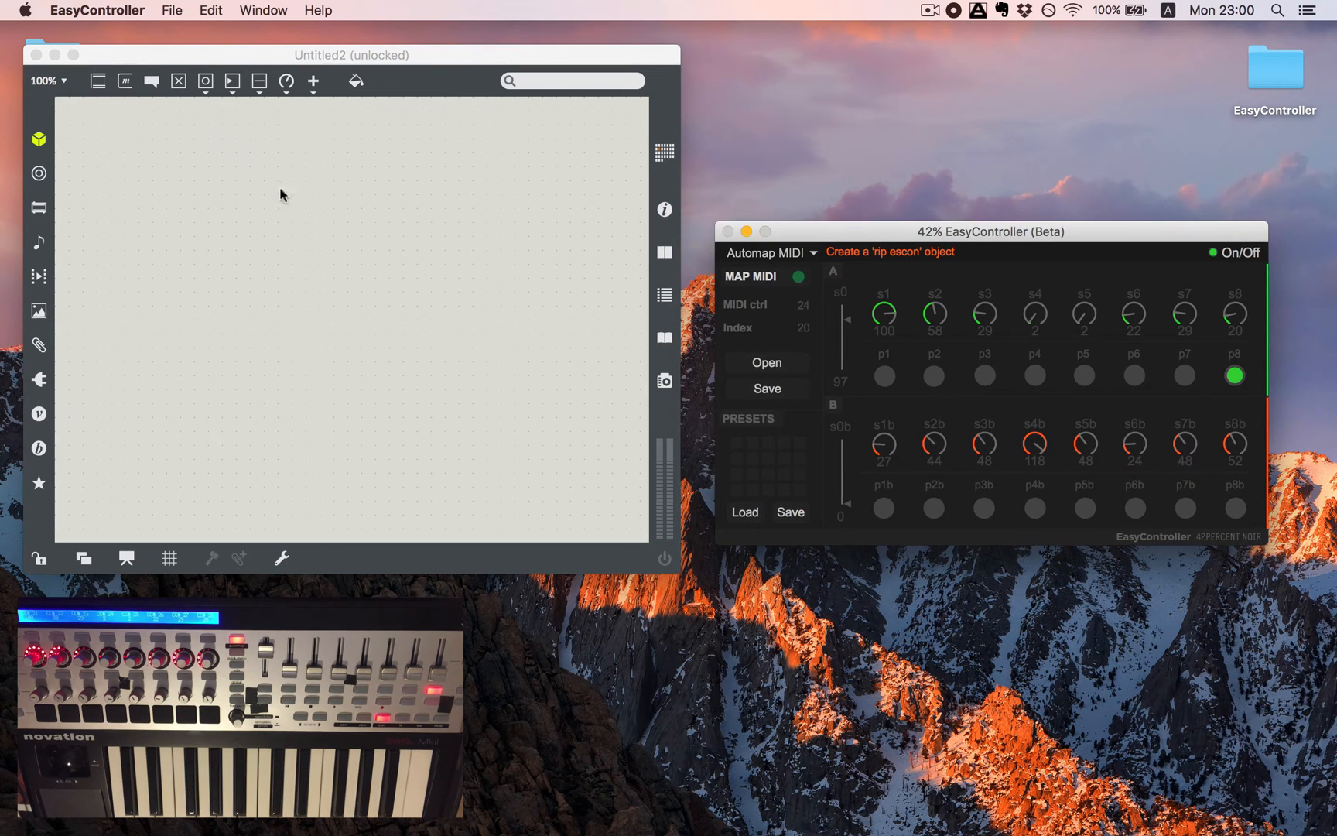
pyautogui.doubleClick(208, 151)
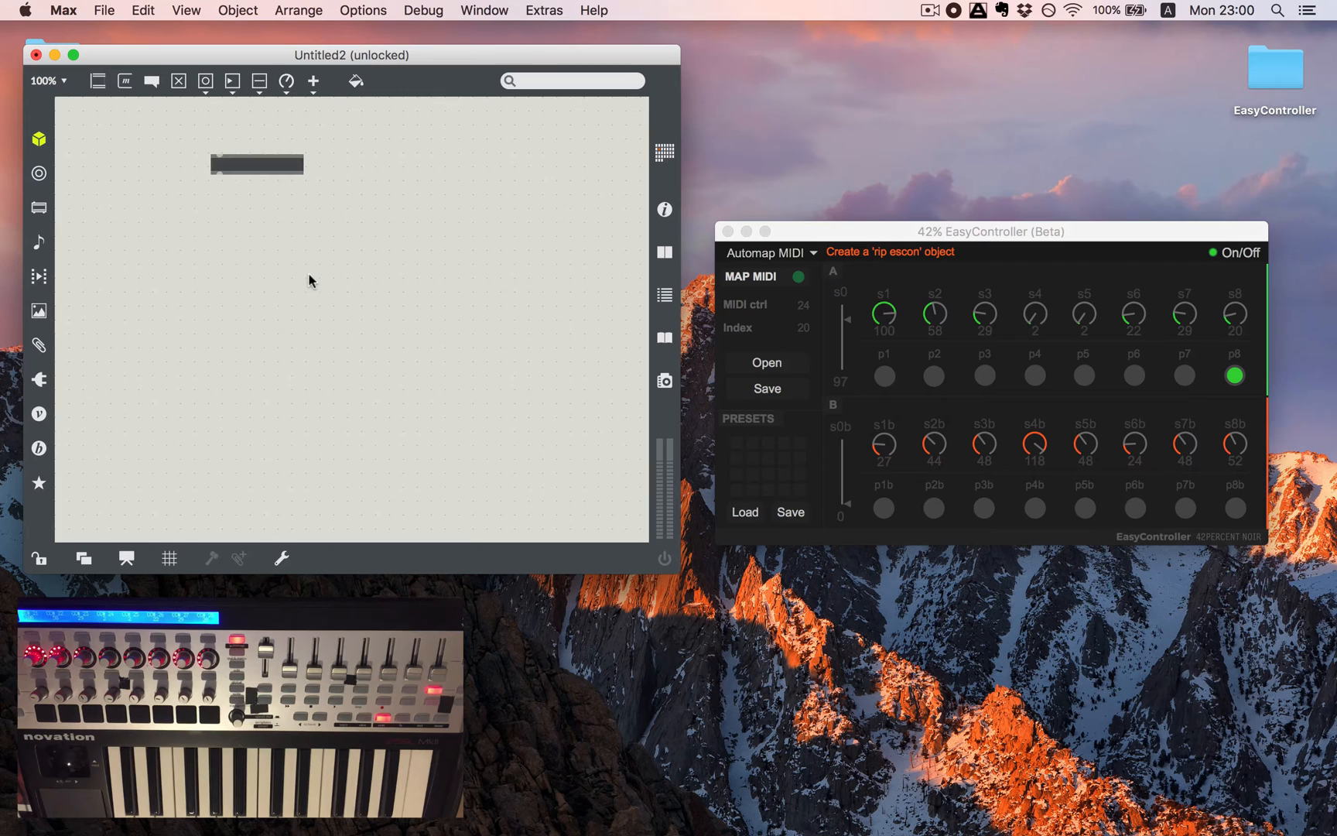
pyautogui.write('rip escon')
pyautogui.press('Return')
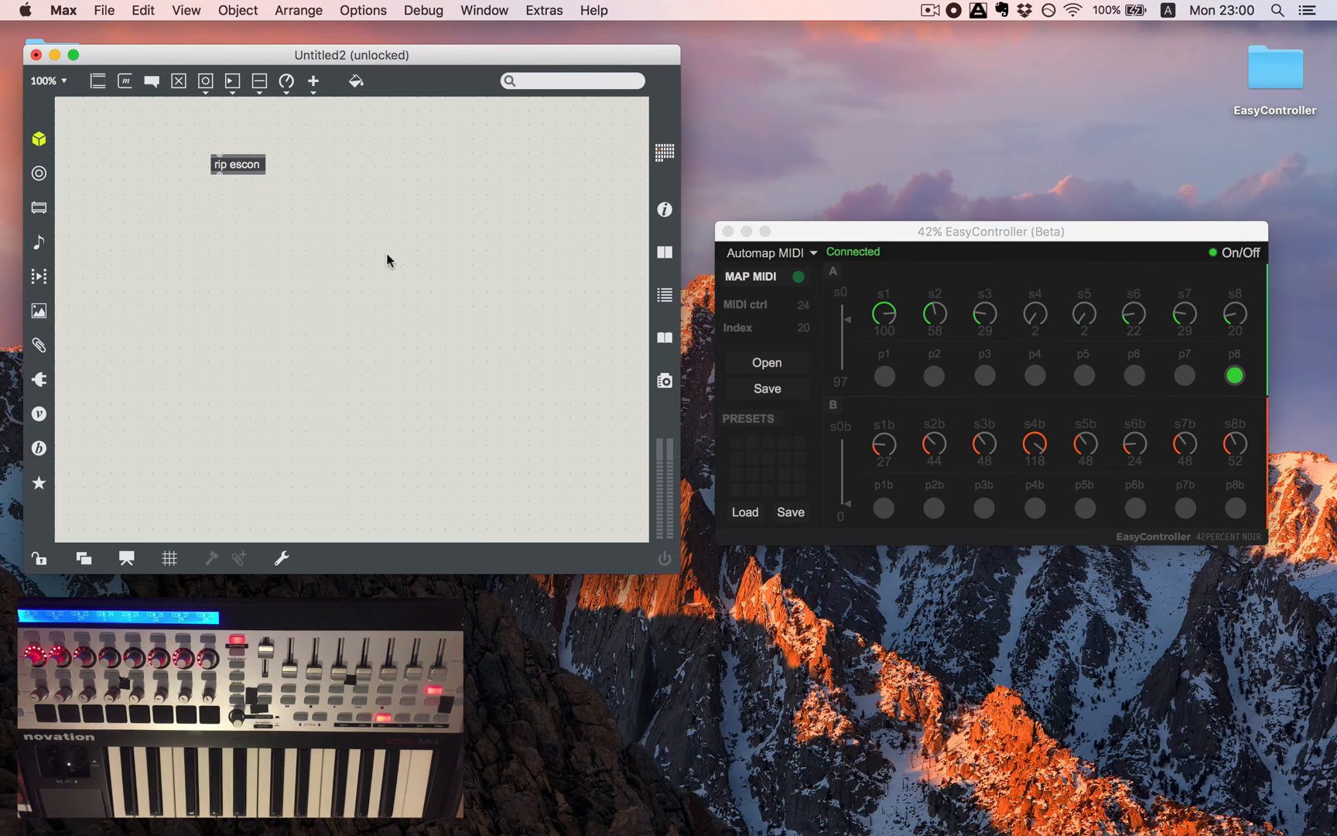
pyautogui.click(873, 265)
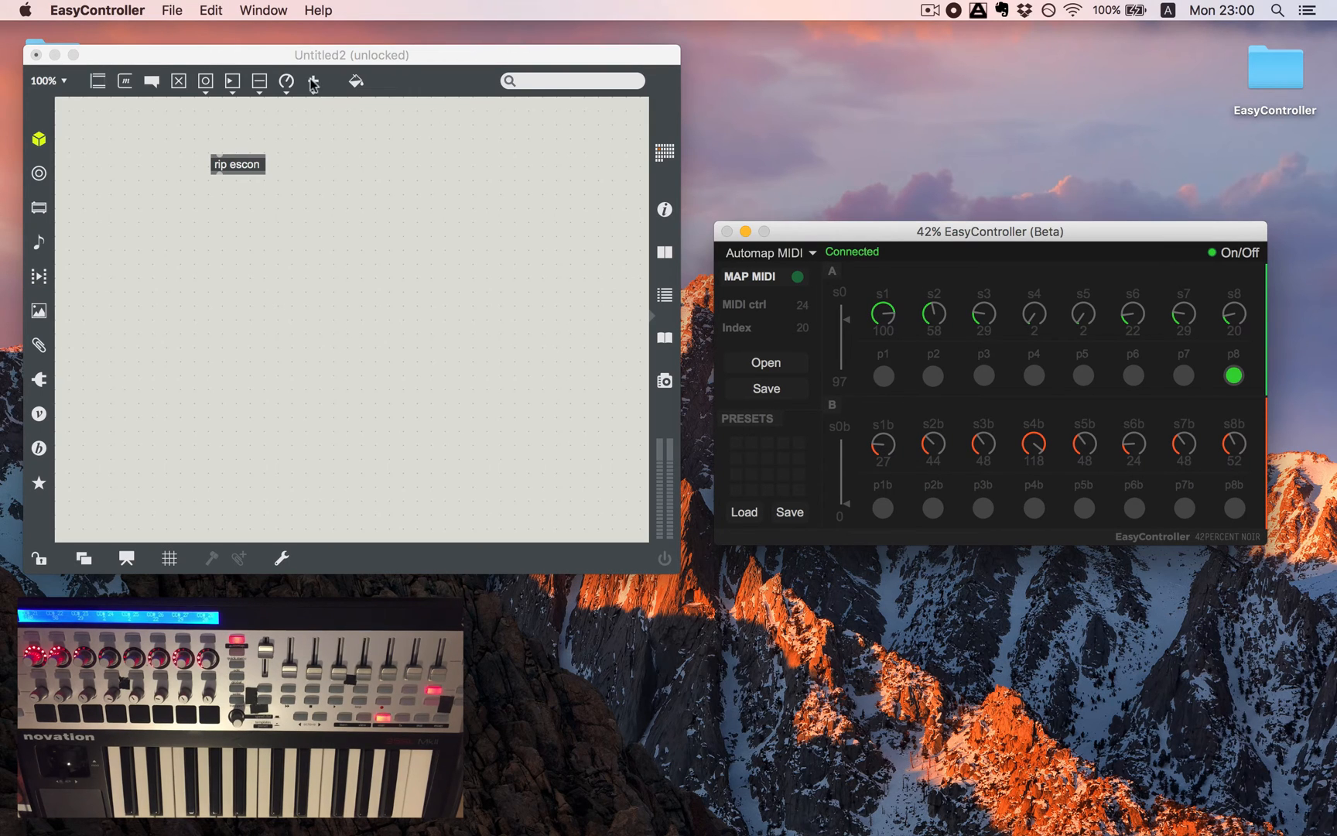
# Move the rip escon object to the top-left of the patcher
pyautogui.moveTo(247, 169); pyautogui.dragTo(177, 171)
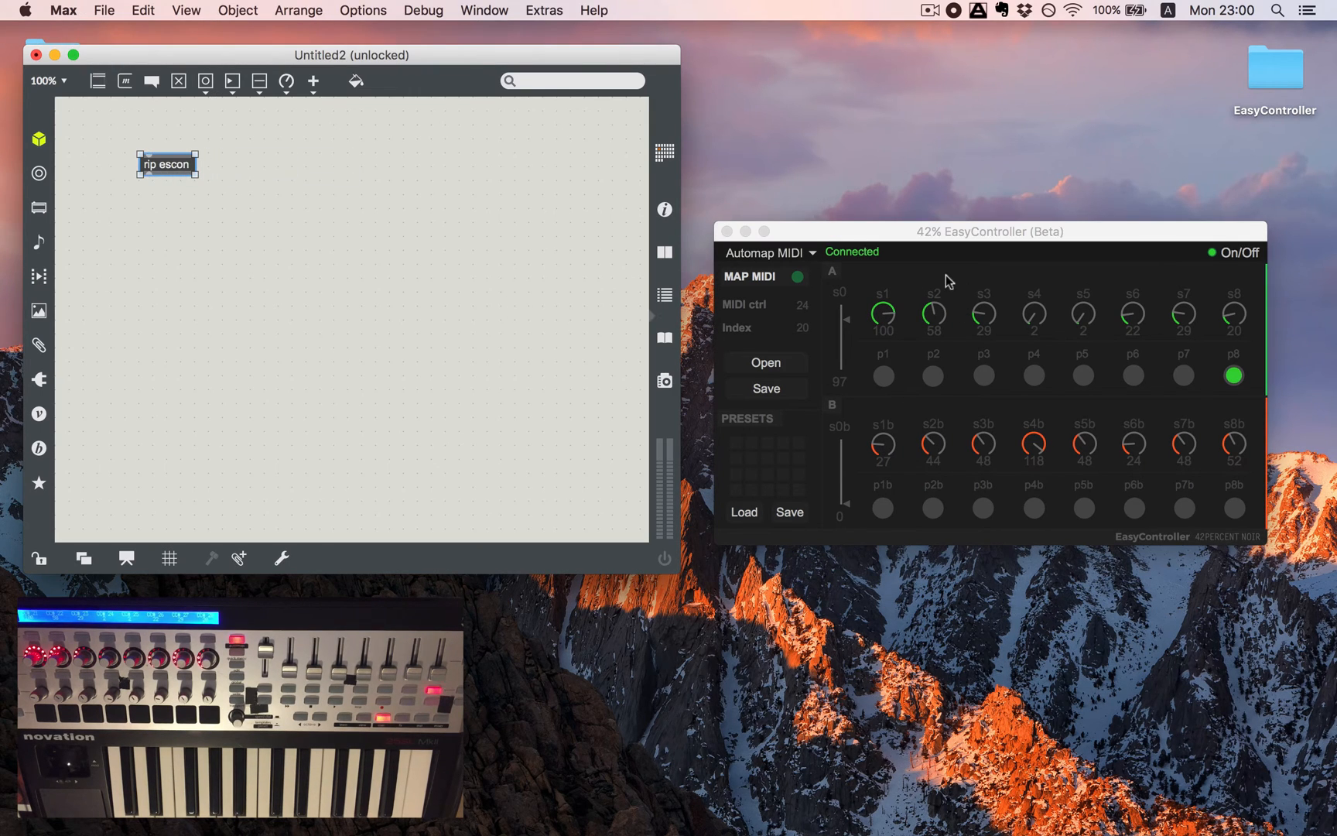
pyautogui.click(354, 276)
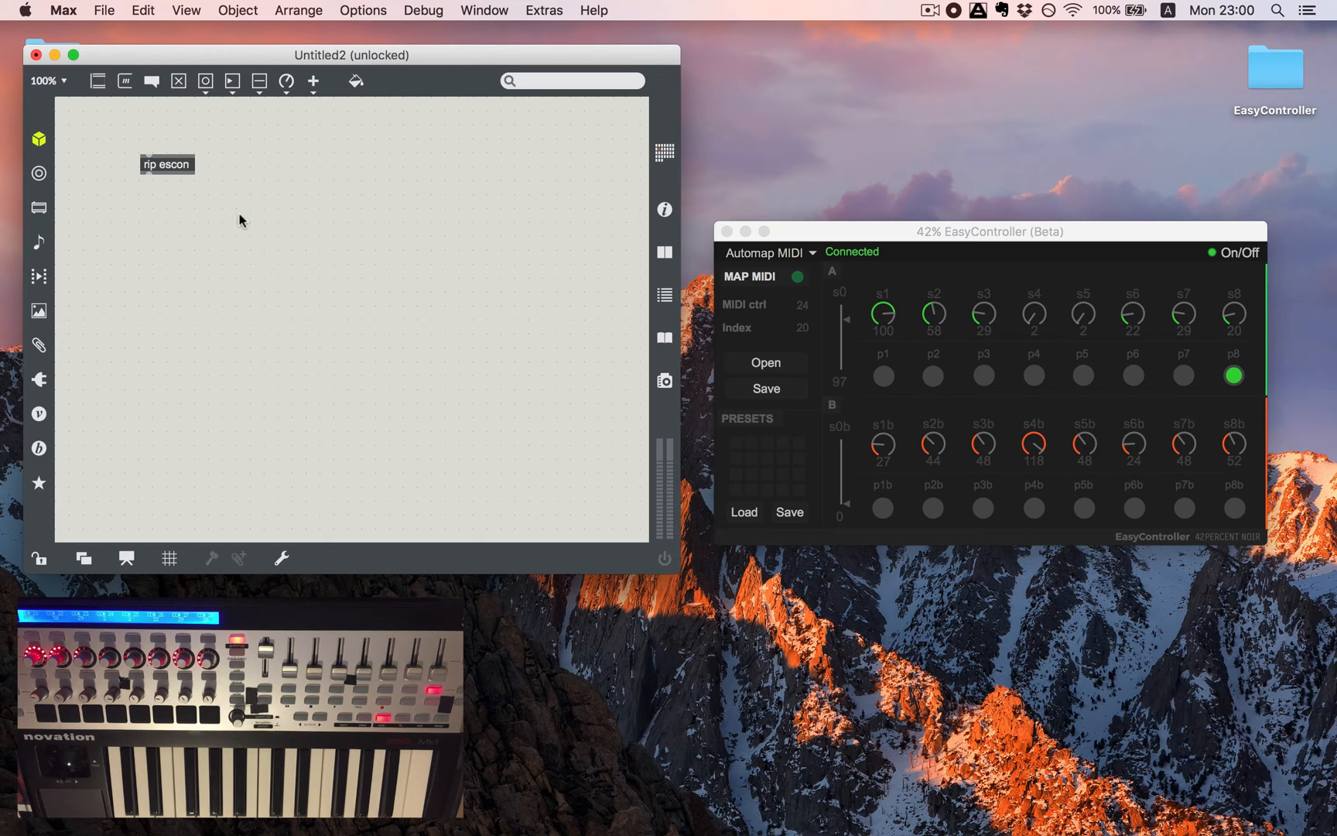
pyautogui.moveTo(146, 165); pyautogui.dragTo(107, 142)
pyautogui.click(170, 213)
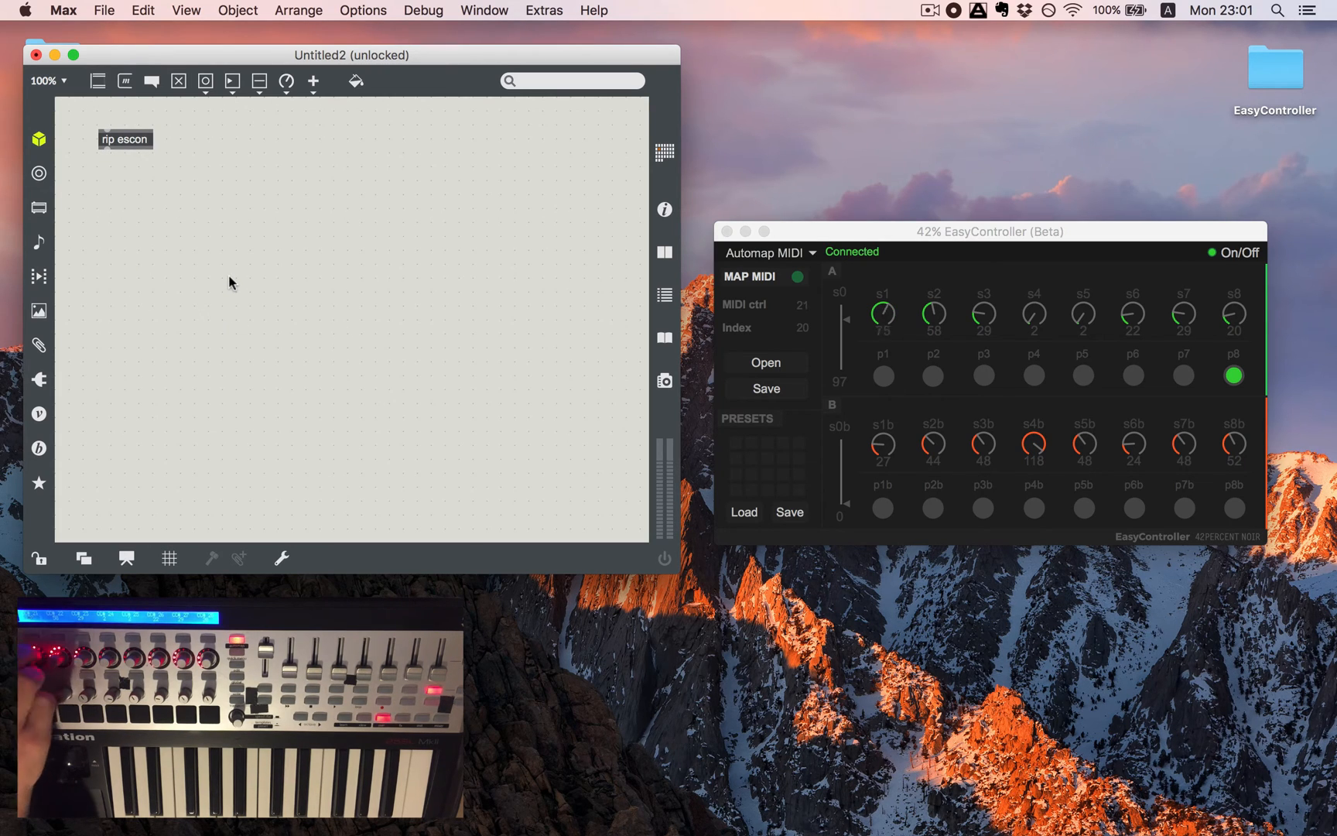
# Add an 'escon s1' object wired into a number box showing the knob value
pyautogui.press('n')
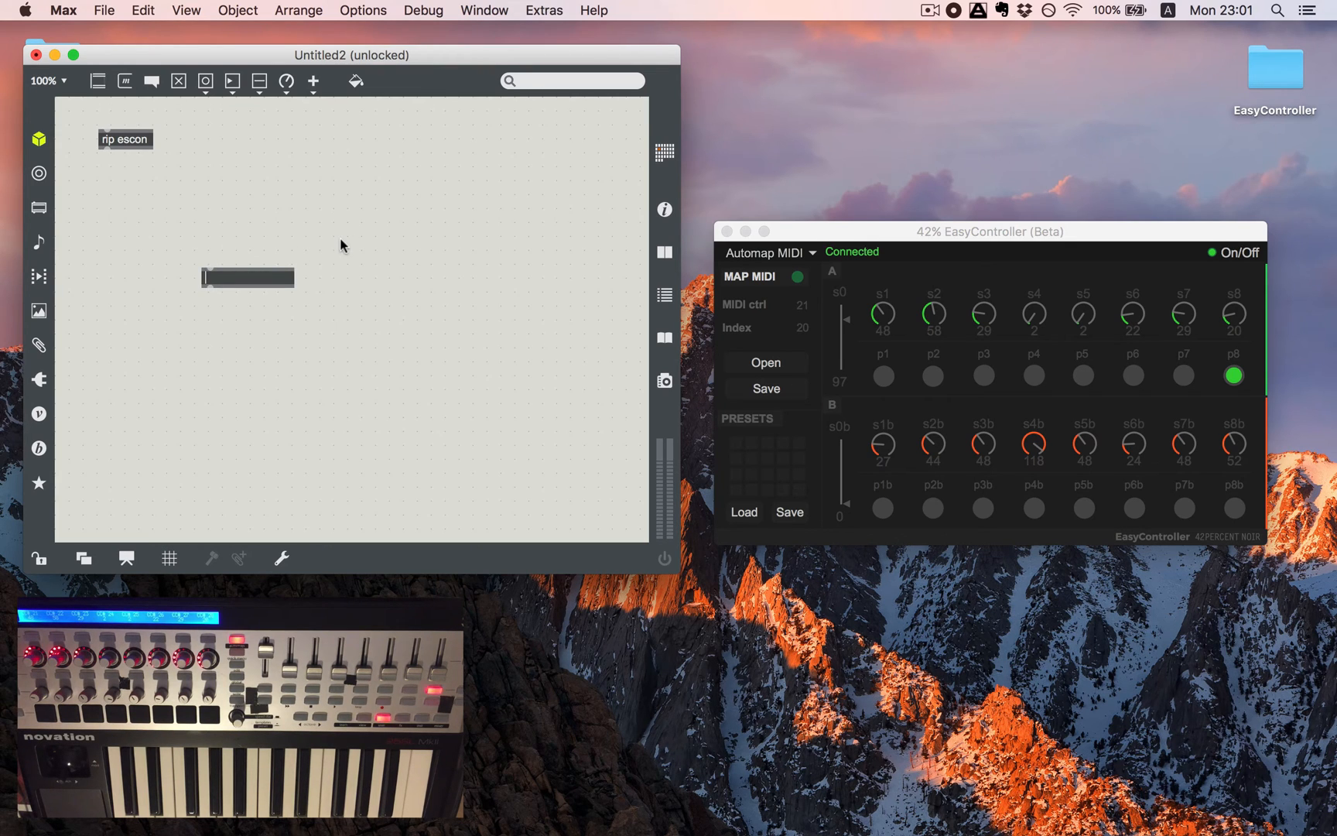
pyautogui.write('escon')
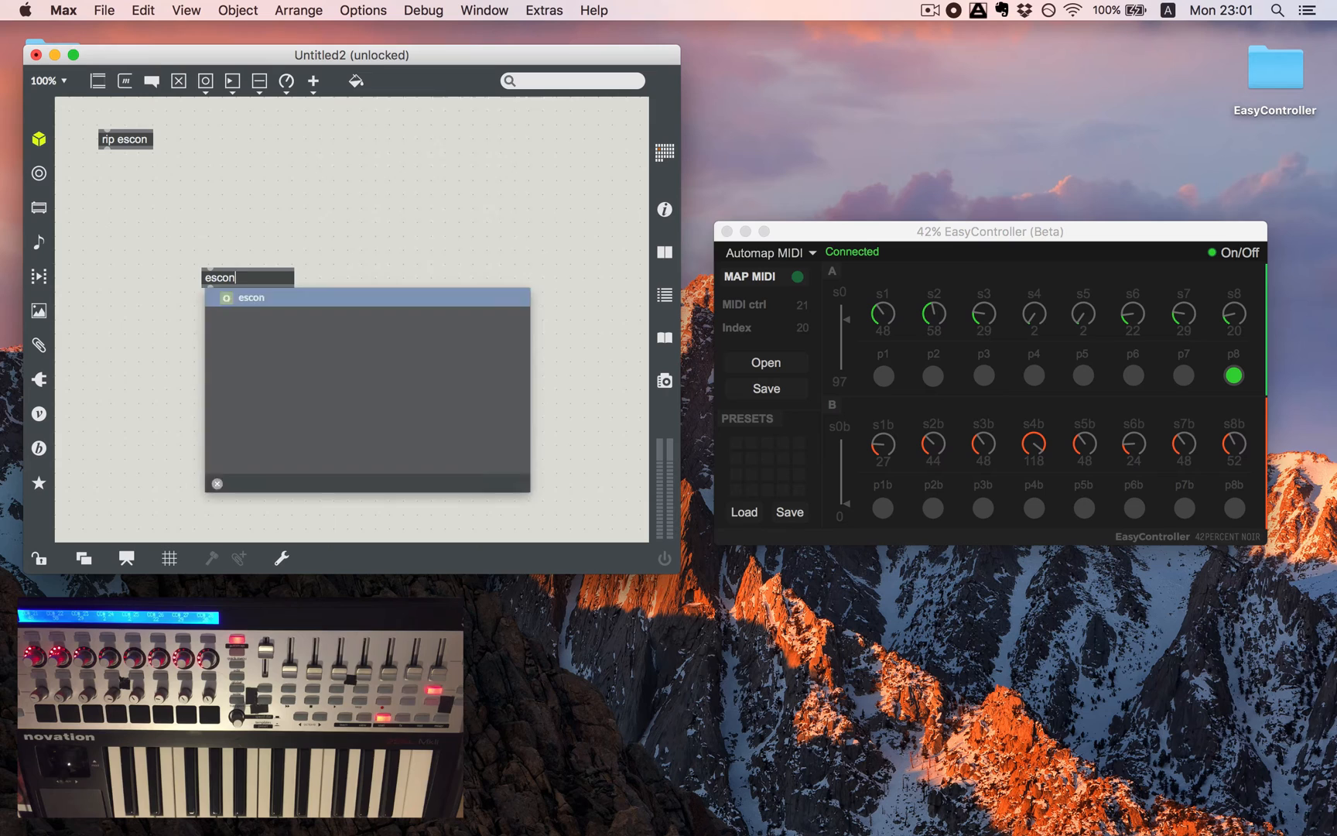
pyautogui.press('Return')
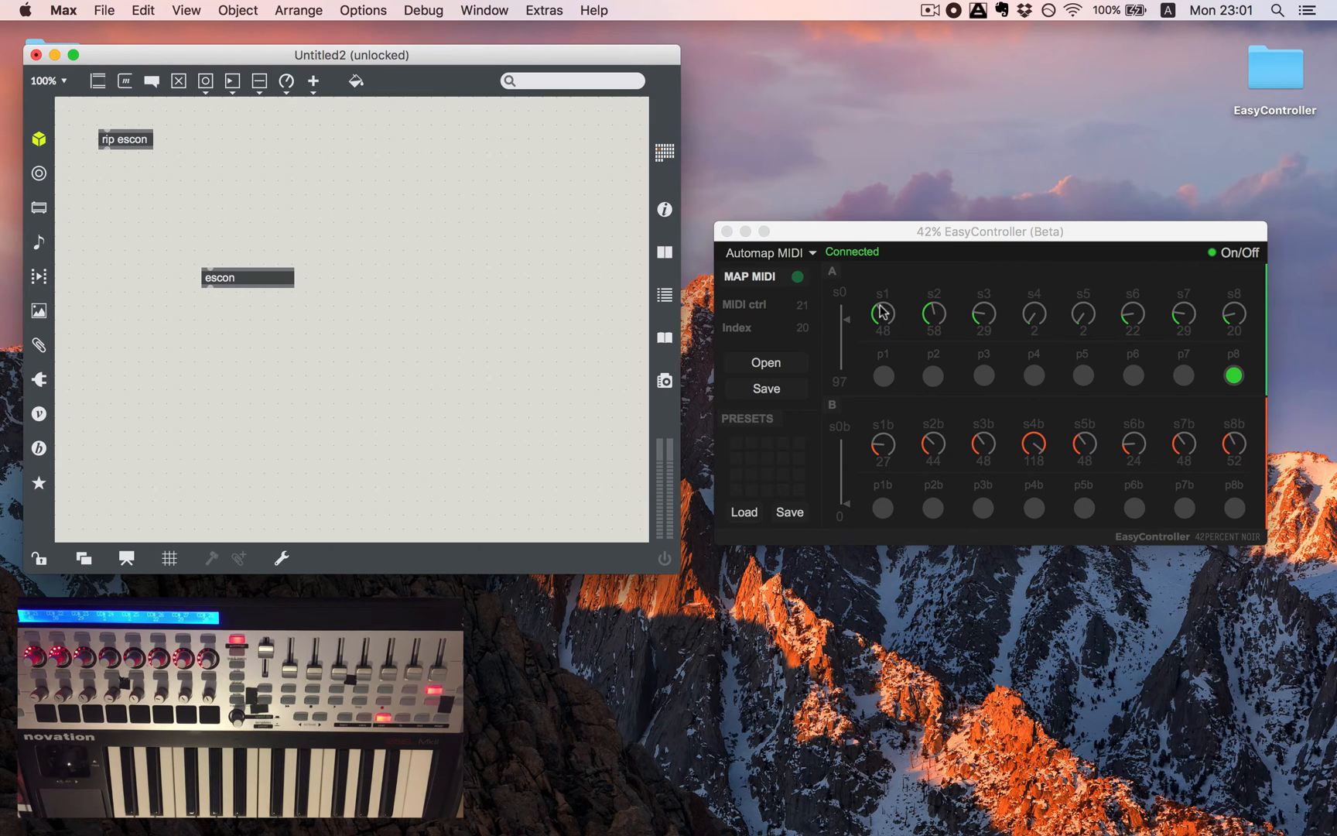
pyautogui.write('s1')
pyautogui.press('Return')
pyautogui.press('n')
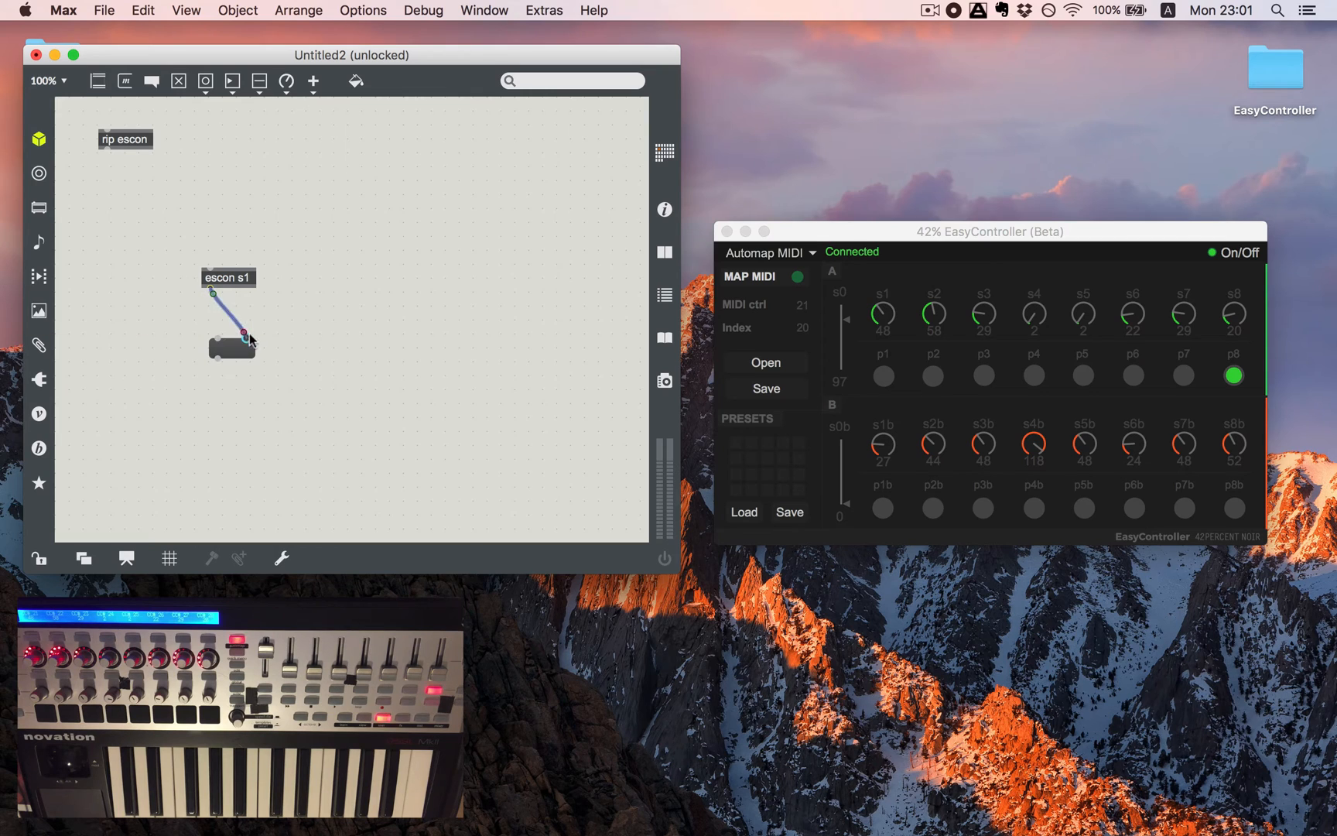
pyautogui.click(246, 335)
pyautogui.moveTo(232, 347); pyautogui.dragTo(223, 330)
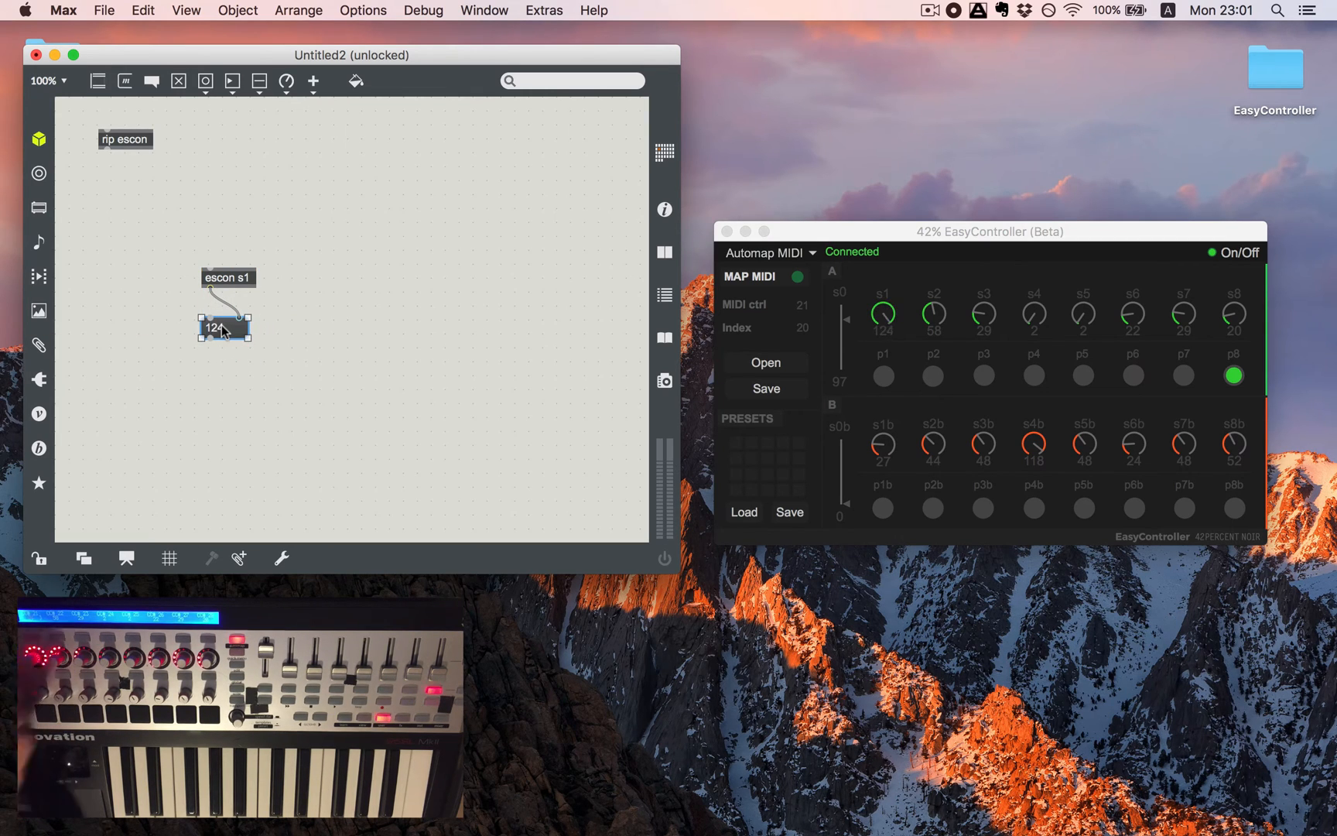
# Duplicate the pair as escon s4 and escon s8, plus a fourth copy to the right
pyautogui.moveTo(261, 342)
pyautogui.mouseDown()
pyautogui.moveTo(168, 244)
pyautogui.moveTo(225, 246)
pyautogui.mouseUp()
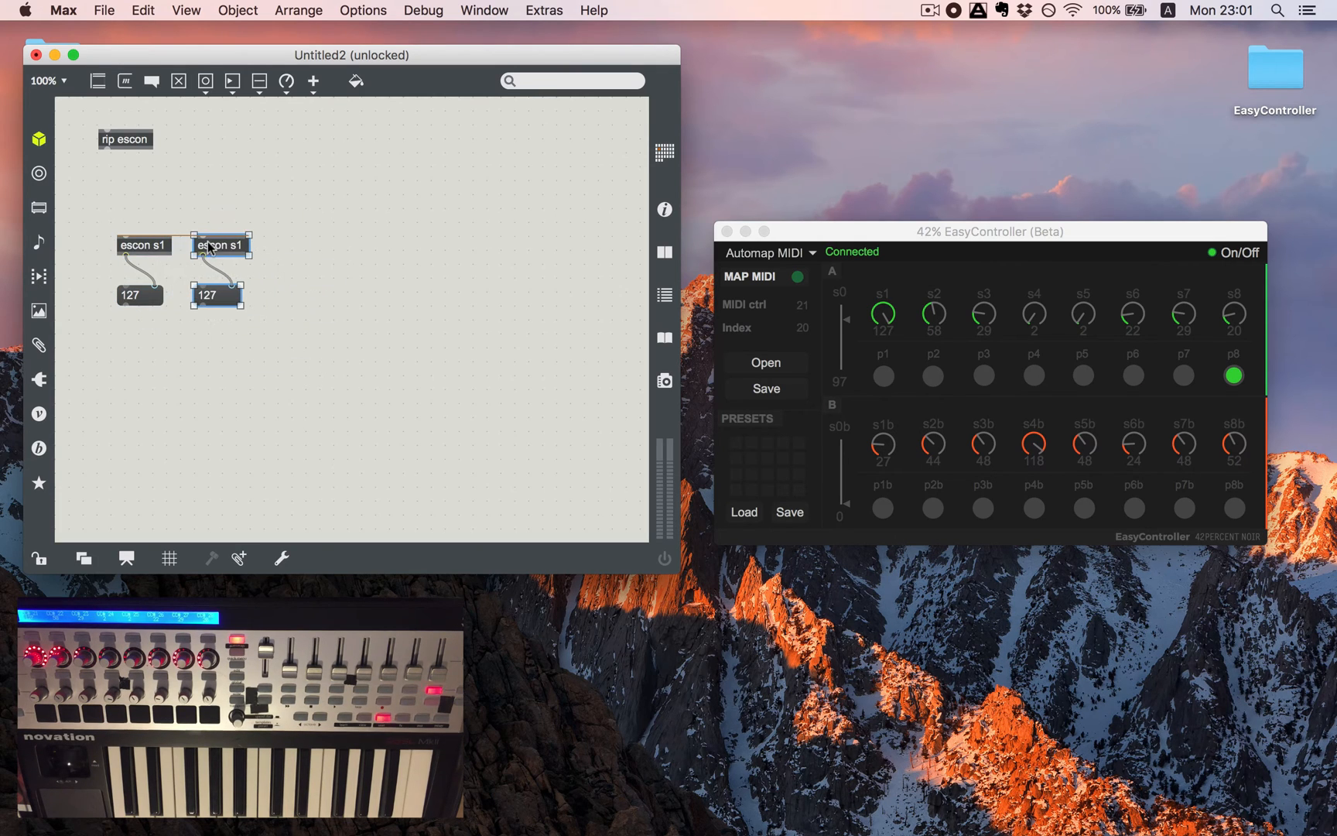
pyautogui.click(314, 366)
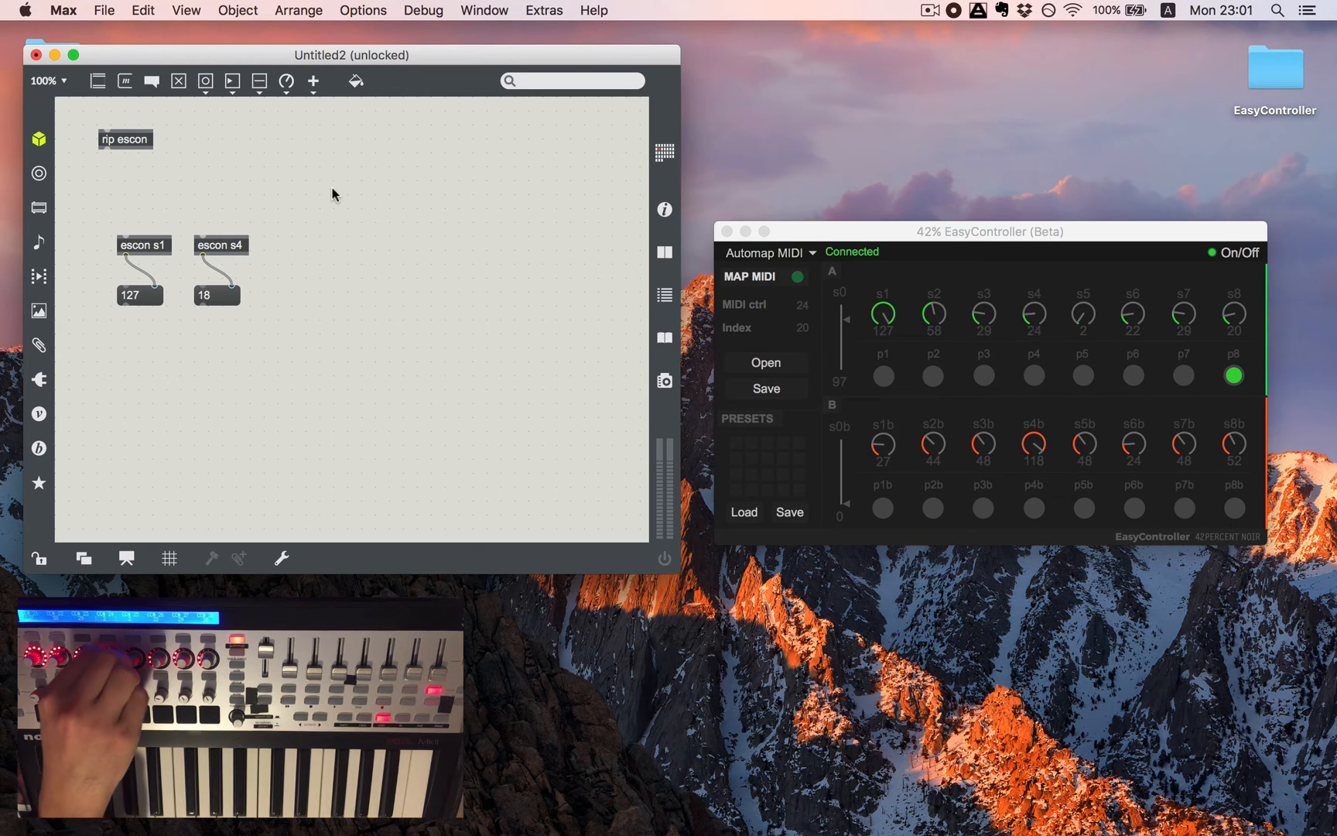
pyautogui.moveTo(263, 225)
pyautogui.mouseDown()
pyautogui.moveTo(208, 308)
pyautogui.moveTo(309, 298)
pyautogui.mouseUp()
pyautogui.doubleClick(320, 245)
pyautogui.write('escon s8')
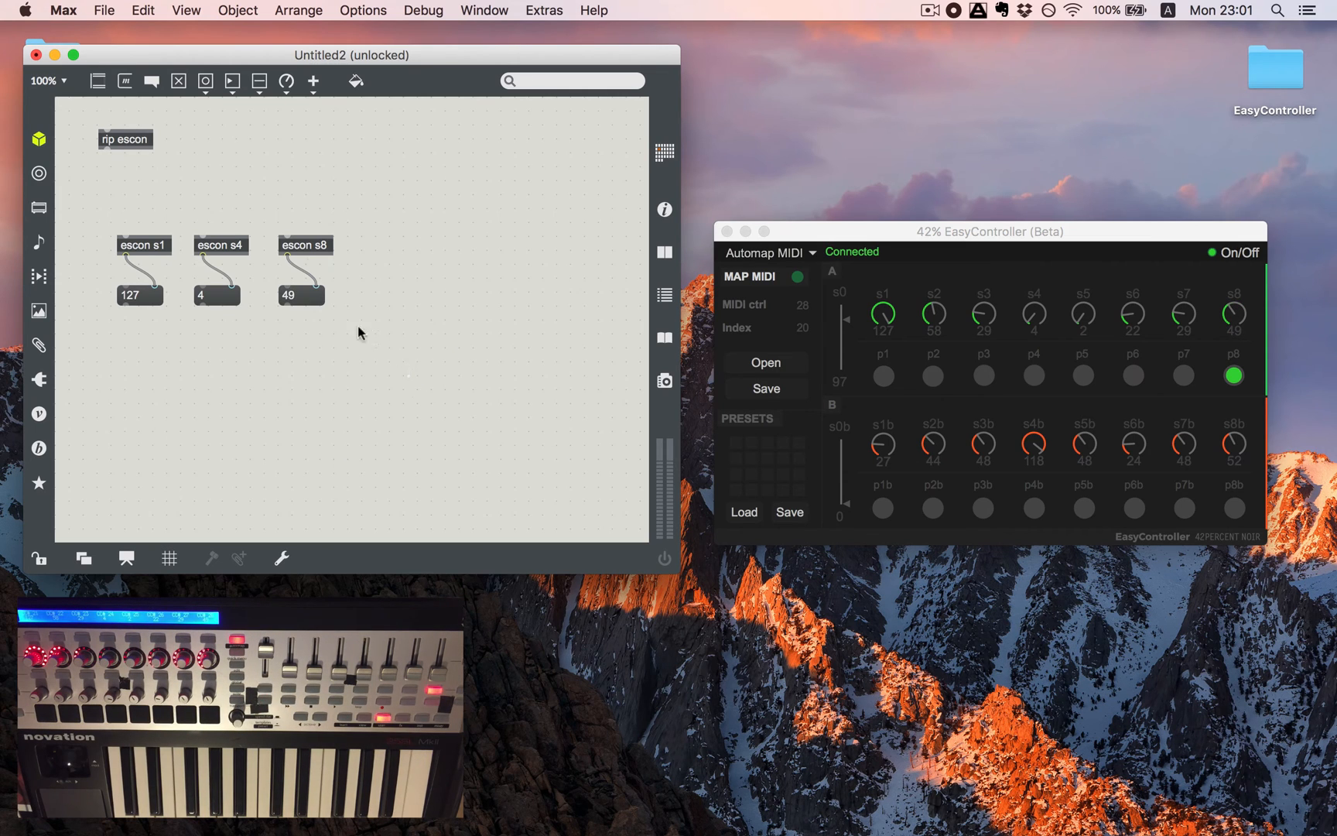
pyautogui.moveTo(358, 327); pyautogui.dragTo(261, 204)
pyautogui.keyDown('alt'); pyautogui.moveTo(309, 254); pyautogui.dragTo(377, 254); pyautogui.keyUp('alt')
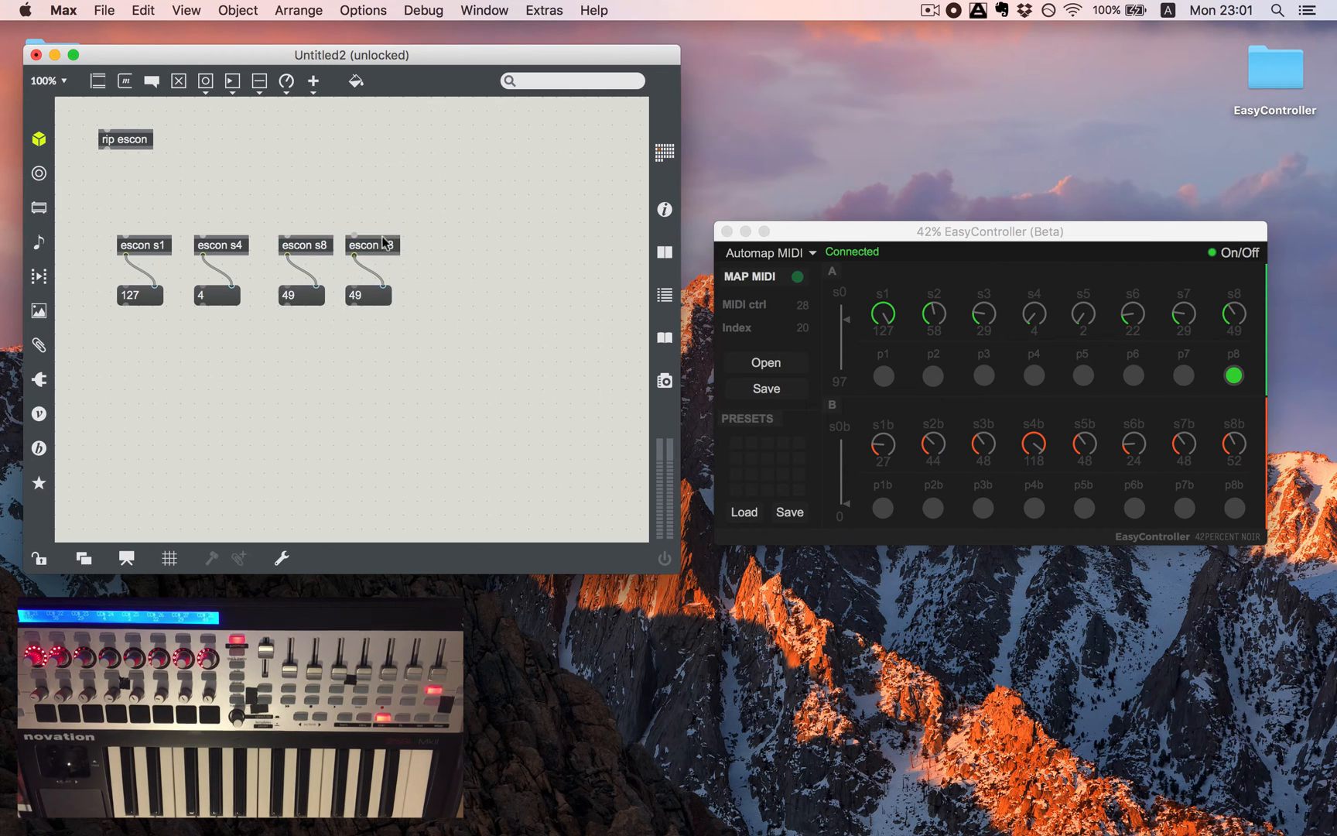
# Rename the fourth copy to 'escon s0' and duplicate the s1 pair below as 'escon s1b'
pyautogui.doubleClick(372, 246)
pyautogui.write('0')
pyautogui.press('Return')
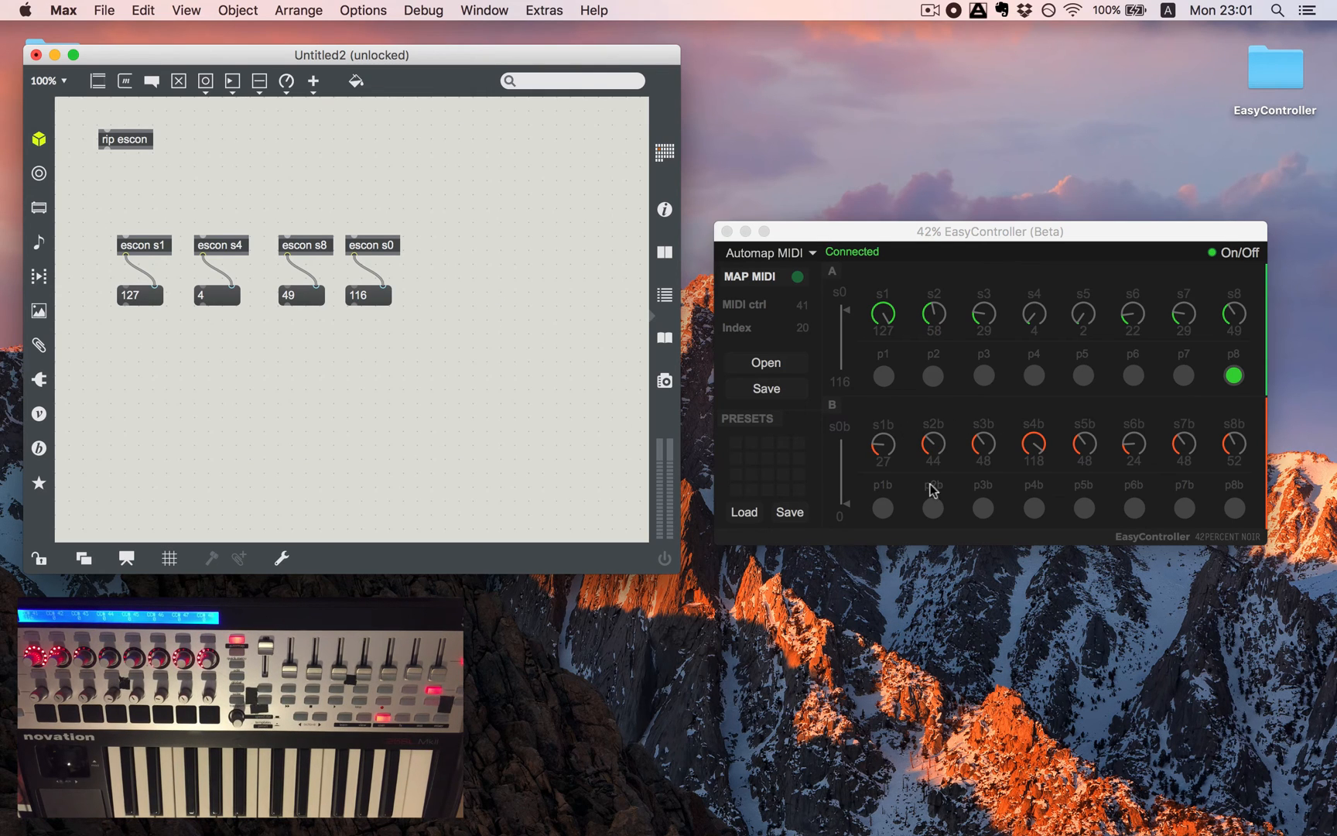
pyautogui.moveTo(113, 222)
pyautogui.mouseDown()
pyautogui.moveTo(167, 308)
pyautogui.moveTo(144, 358)
pyautogui.mouseUp()
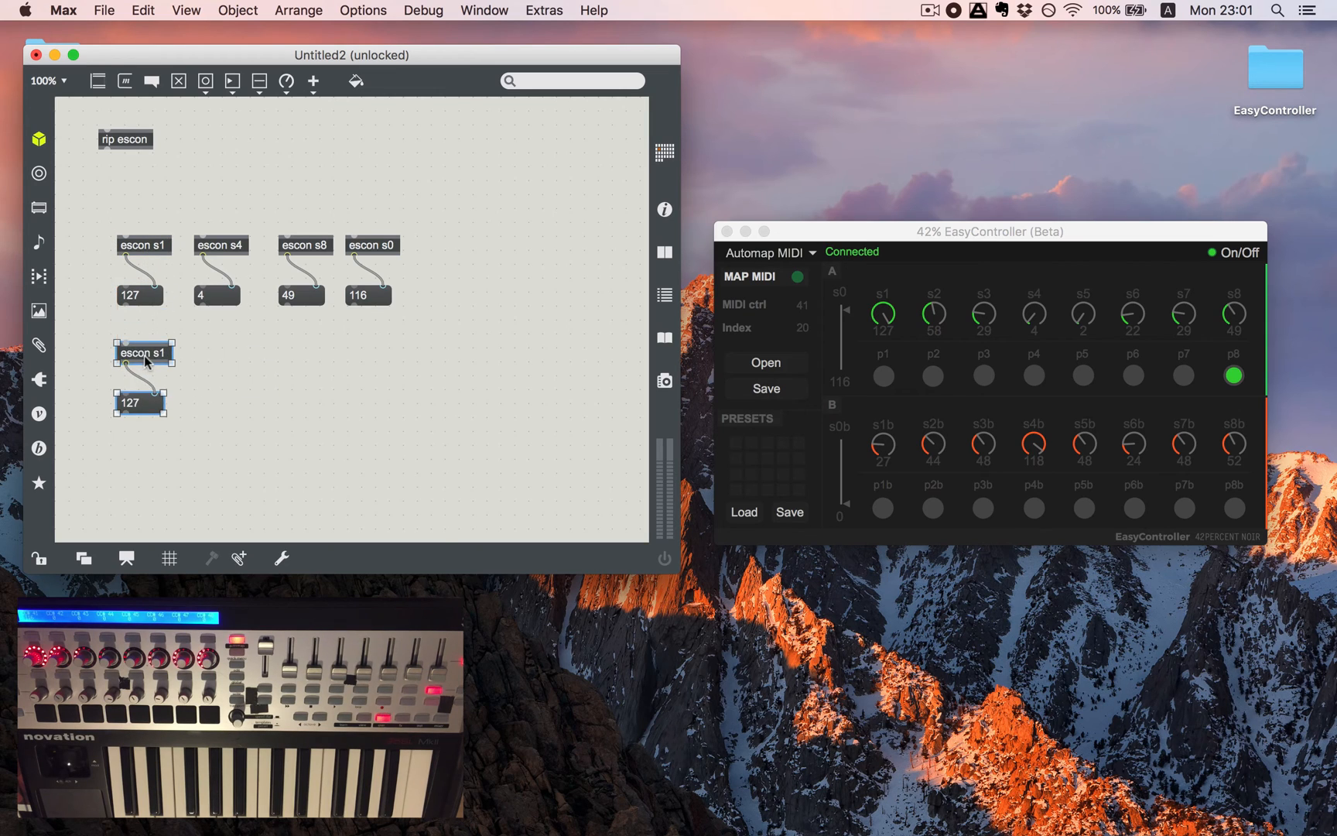
pyautogui.doubleClick(152, 354)
pyautogui.write('b')
pyautogui.click(320, 343)
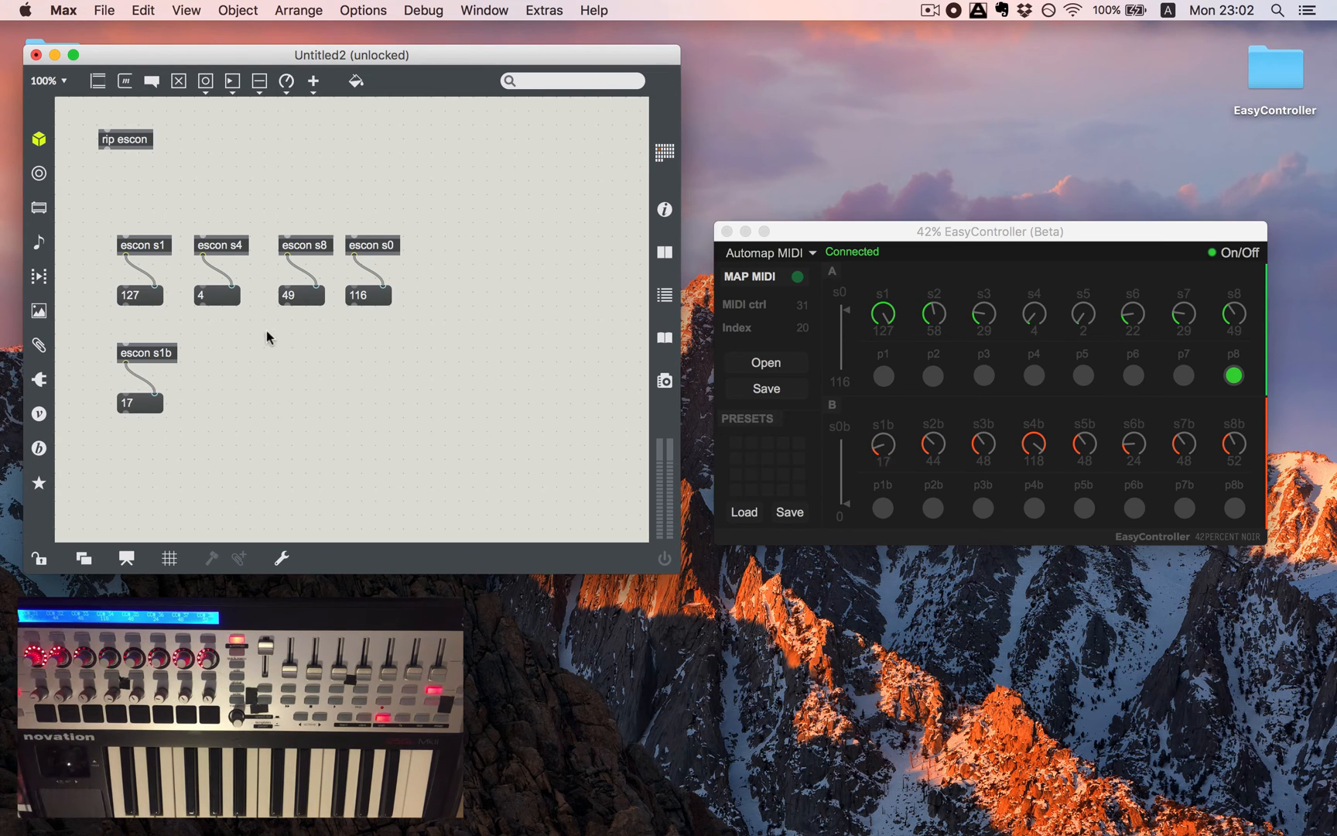
pyautogui.write('n')
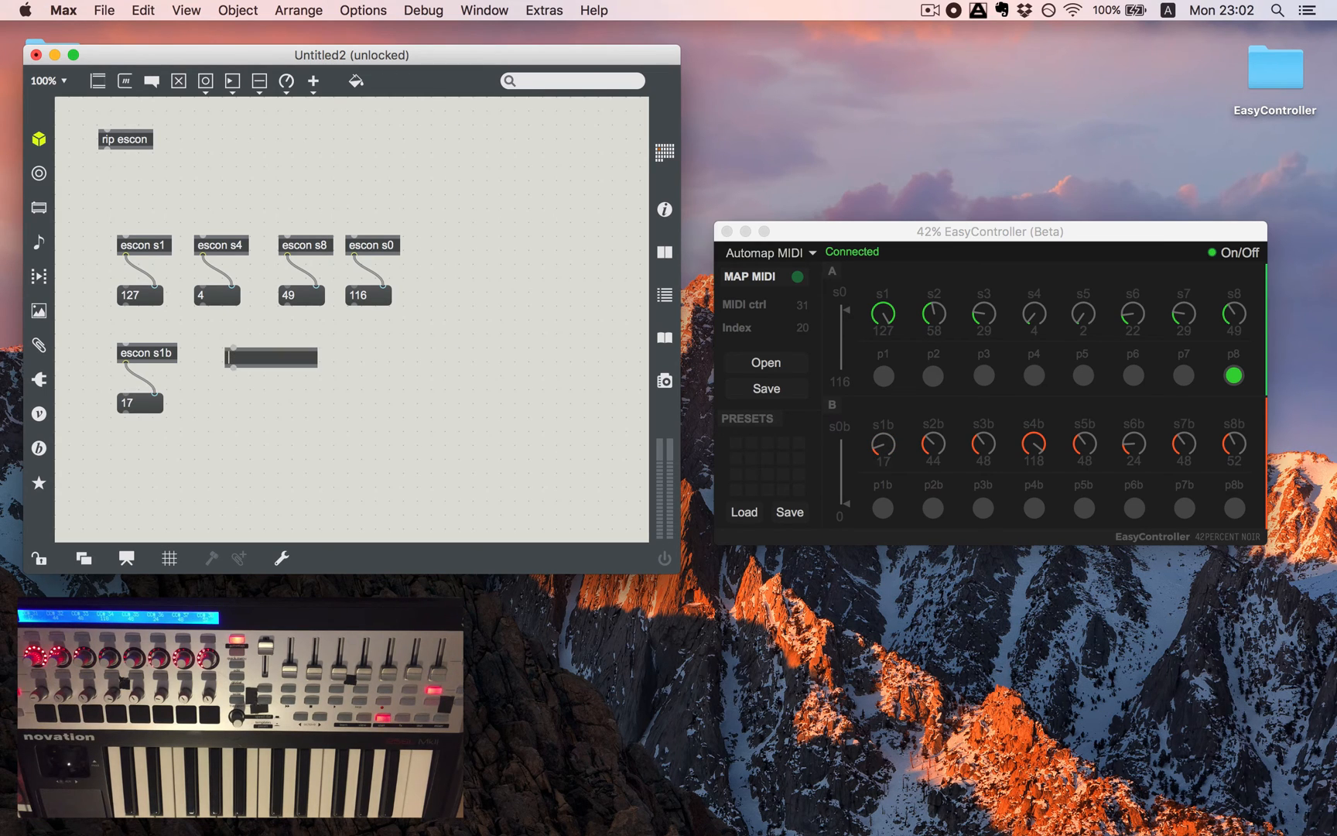
pyautogui.write('escon p2')
# Add 'escon p2' and 'escon p2b' each driving a toggle, nudging escon s0 right
pyautogui.click(369, 382)
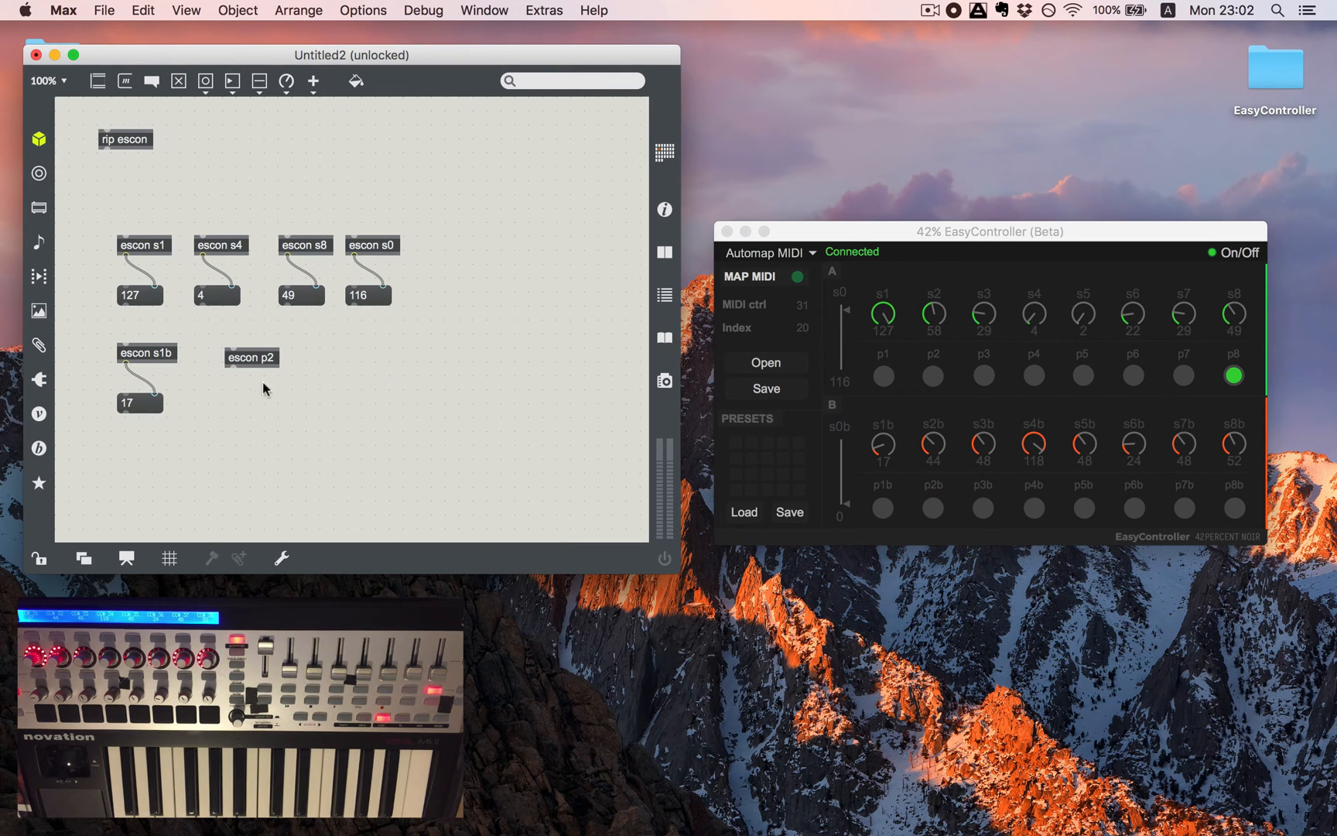
pyautogui.press('t')
pyautogui.moveTo(235, 369); pyautogui.dragTo(250, 397)
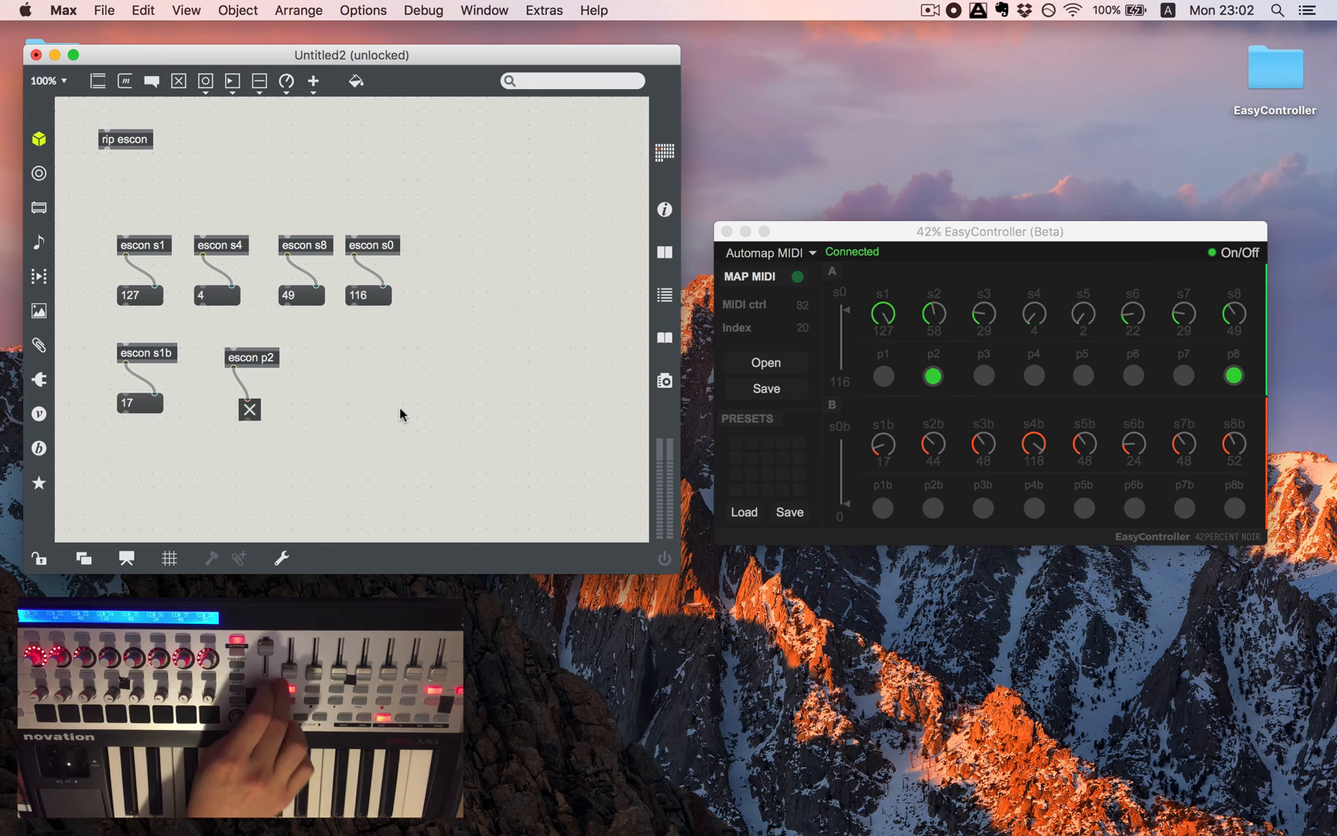
pyautogui.moveTo(288, 427)
pyautogui.mouseDown()
pyautogui.moveTo(219, 347)
pyautogui.moveTo(346, 358)
pyautogui.mouseUp()
pyautogui.write('escon p2b')
pyautogui.doubleClick(352, 358)
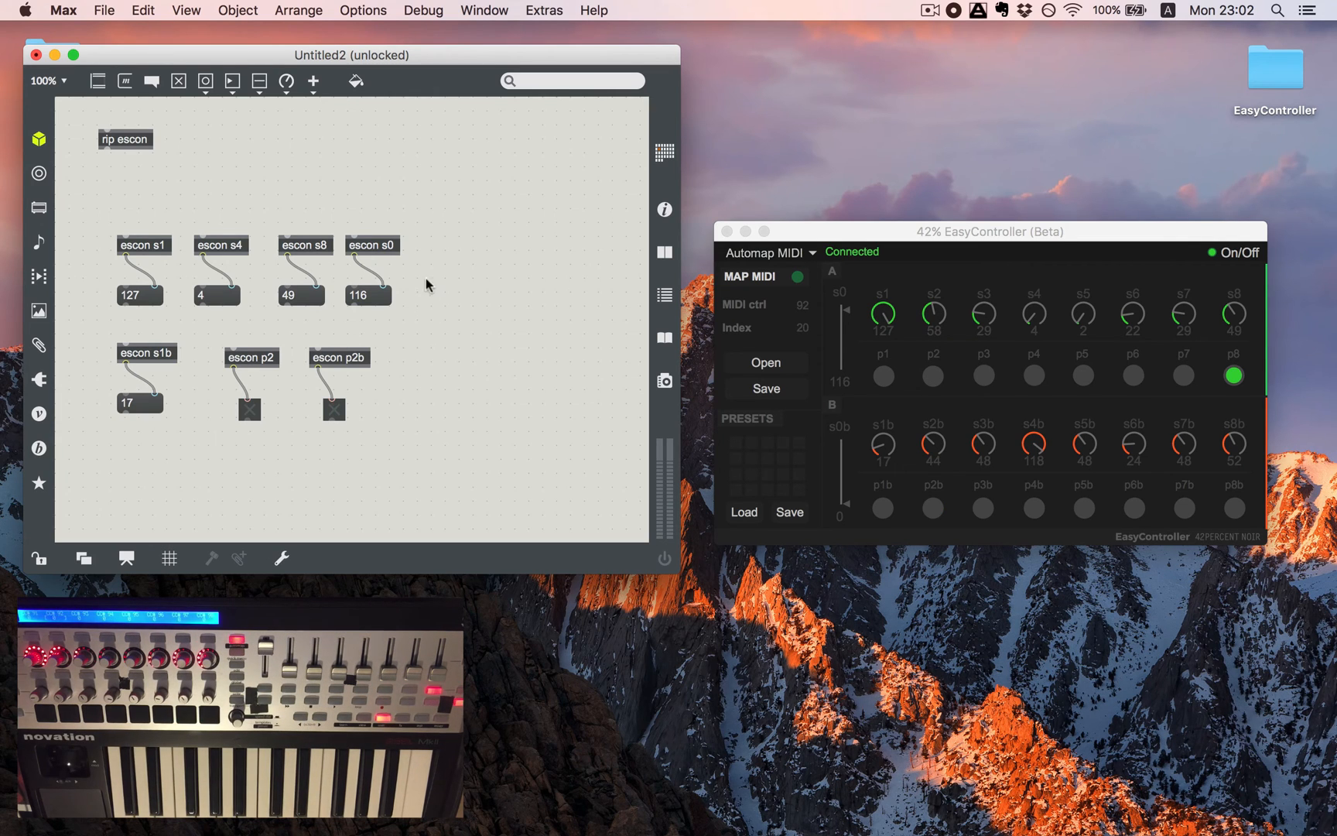
pyautogui.moveTo(370, 245); pyautogui.dragTo(386, 245)
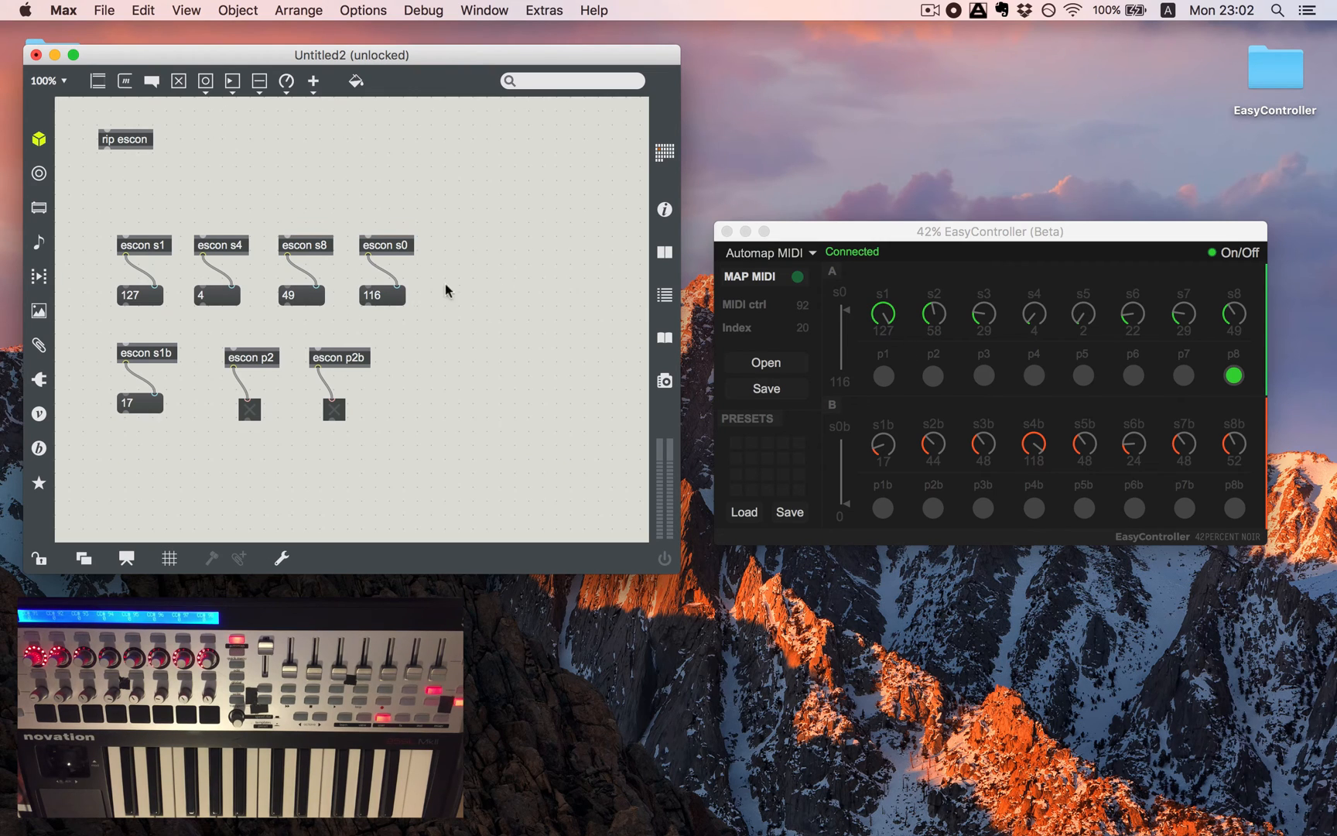
# Rename the objects to 'escon s0 pitch' and 'escon s4 note'
pyautogui.doubleClick(405, 249)
pyautogui.click(491, 279)
pyautogui.write('pitch')
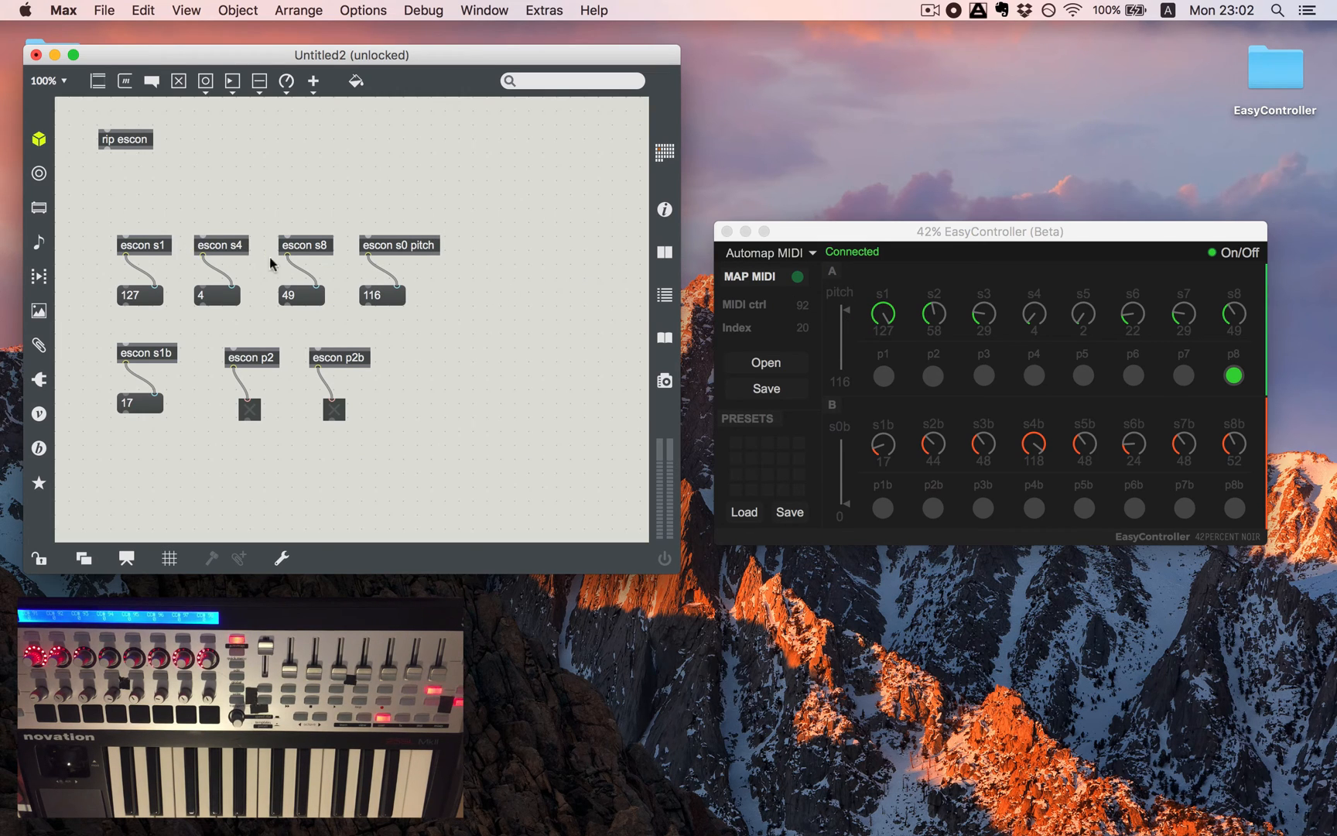
pyautogui.doubleClick(228, 251)
pyautogui.write('note')
pyautogui.click(301, 154)
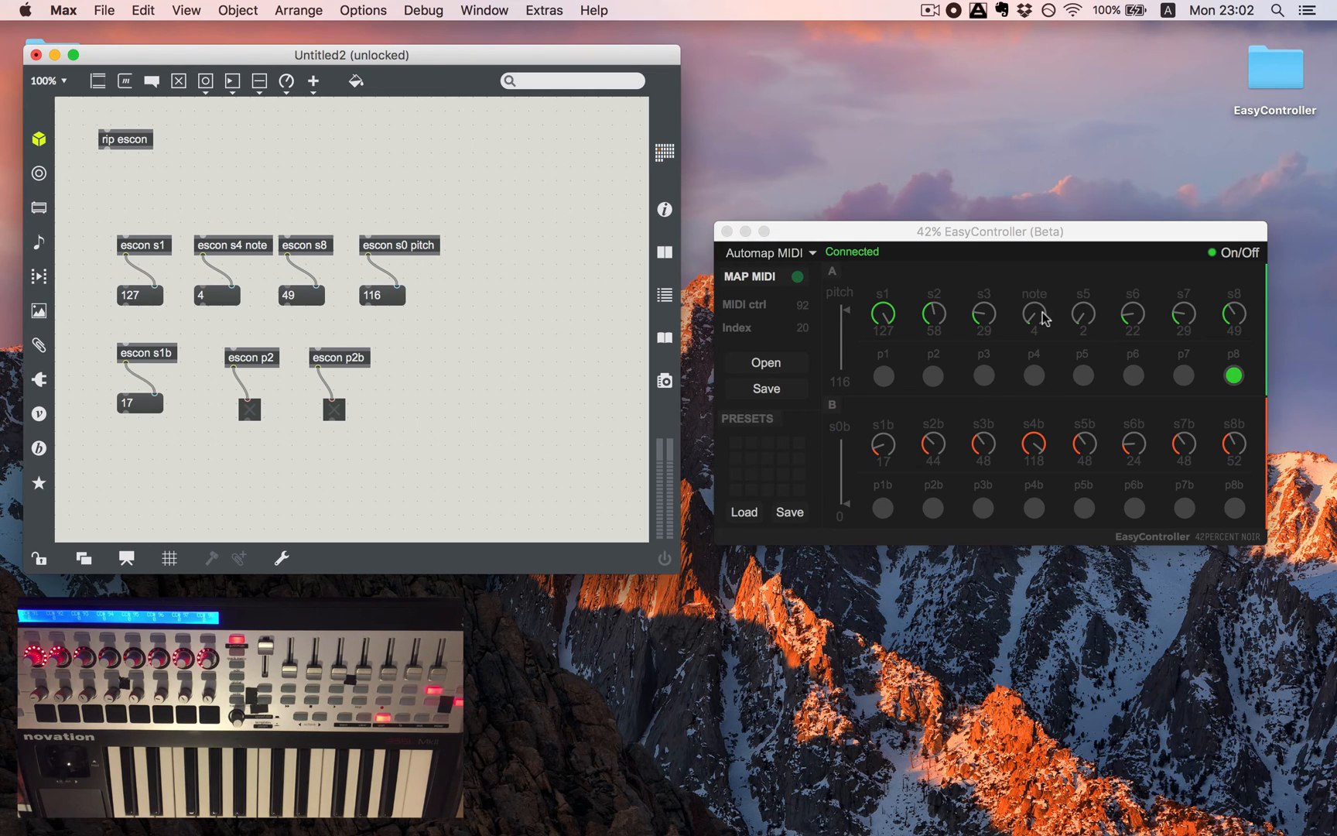
# Duplicate the escon s4 note object with its number box to the right
pyautogui.moveTo(215, 262)
pyautogui.mouseDown()
pyautogui.moveTo(225, 314)
pyautogui.moveTo(500, 299)
pyautogui.mouseUp()
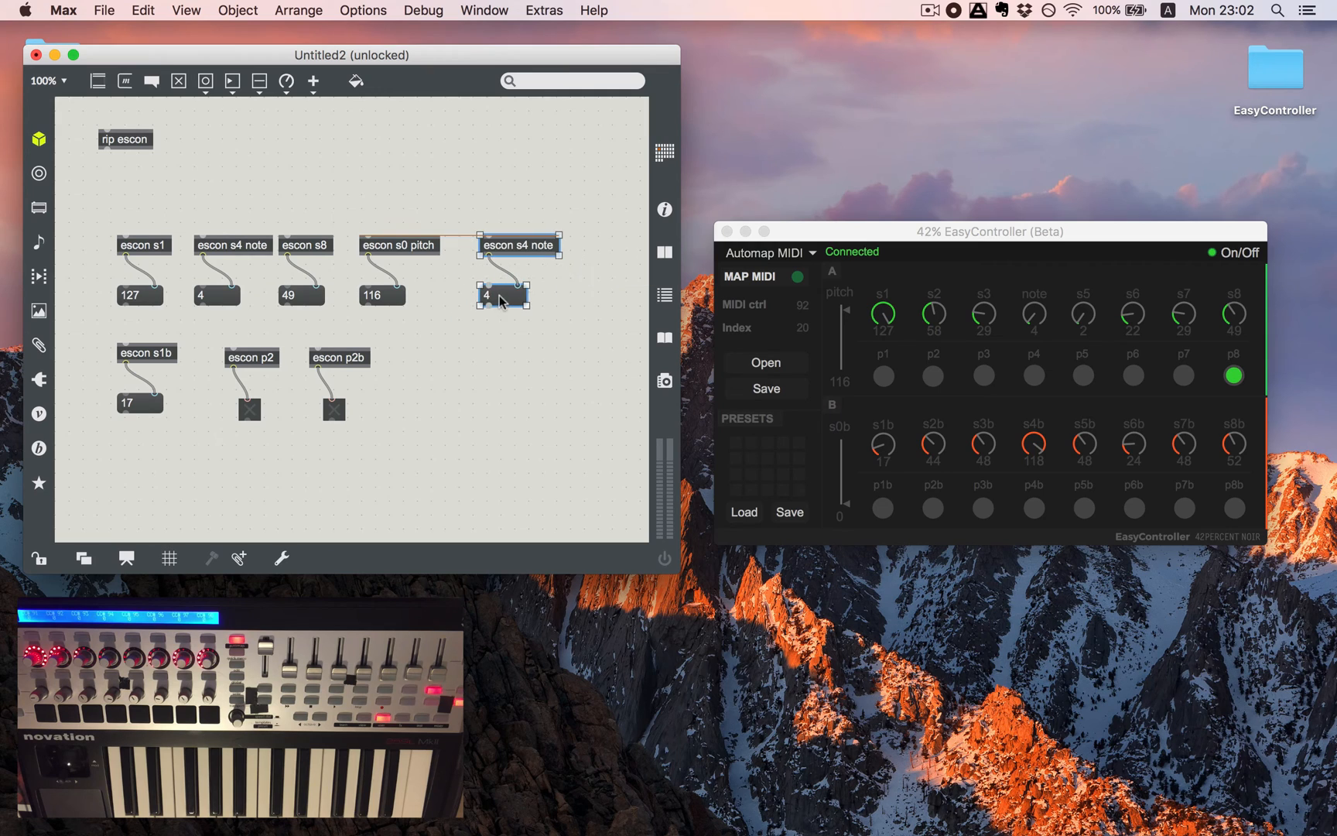
# Edit the copied object to read 'escon s4 note 12. 53.' for scaled output
pyautogui.doubleClick(517, 245)
pyautogui.press('Return')
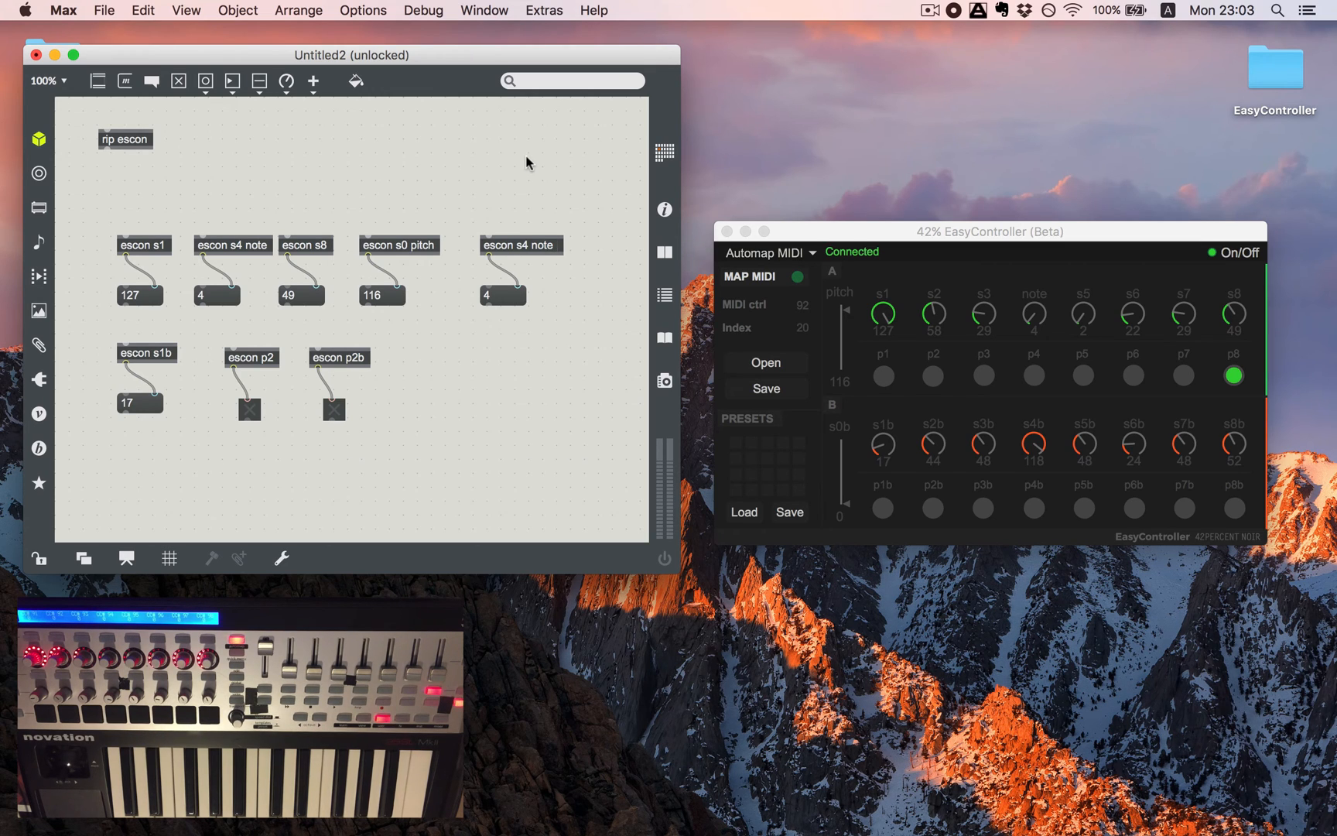
pyautogui.write(' 12. 53.')
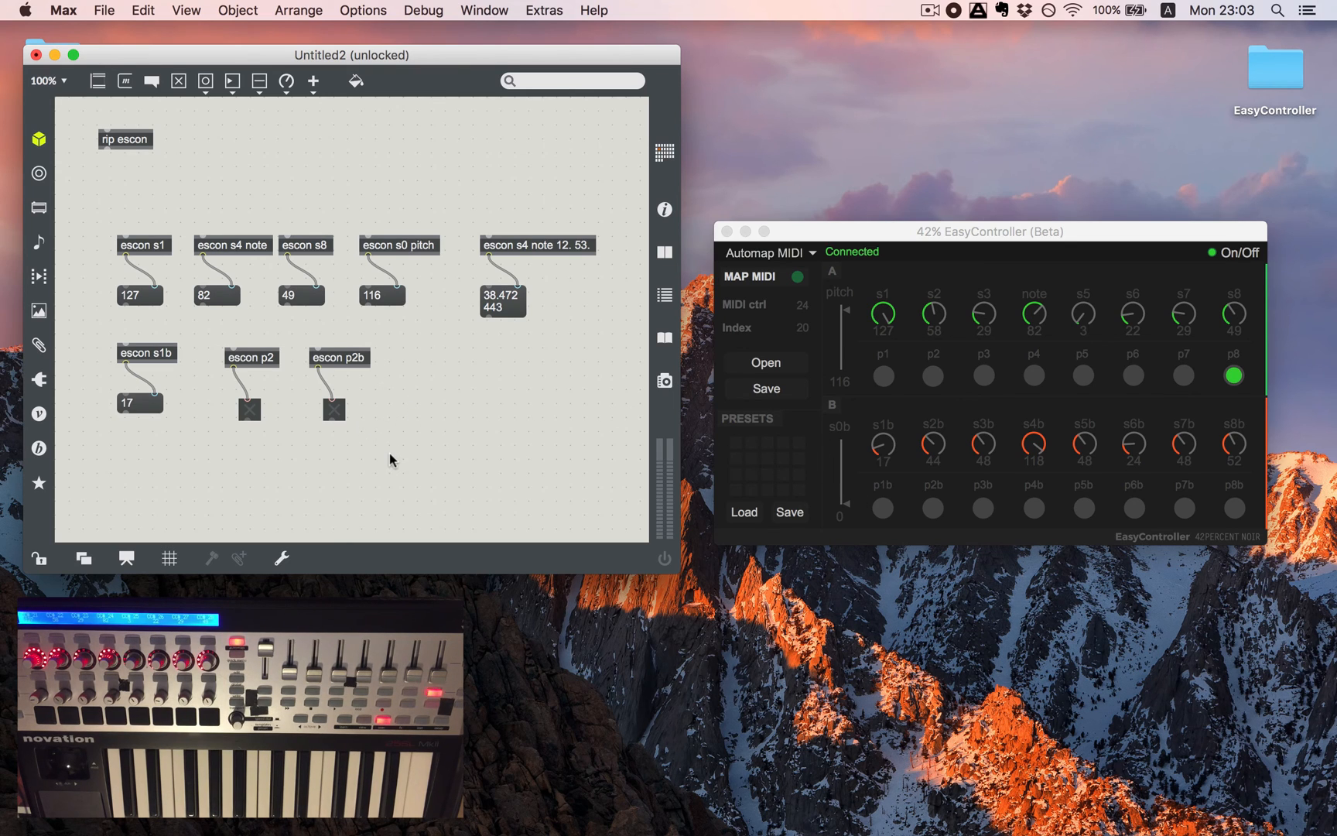
# Store a preset in EasyController and add an 'escon preset' object fed by message 1
pyautogui.click(836, 418)
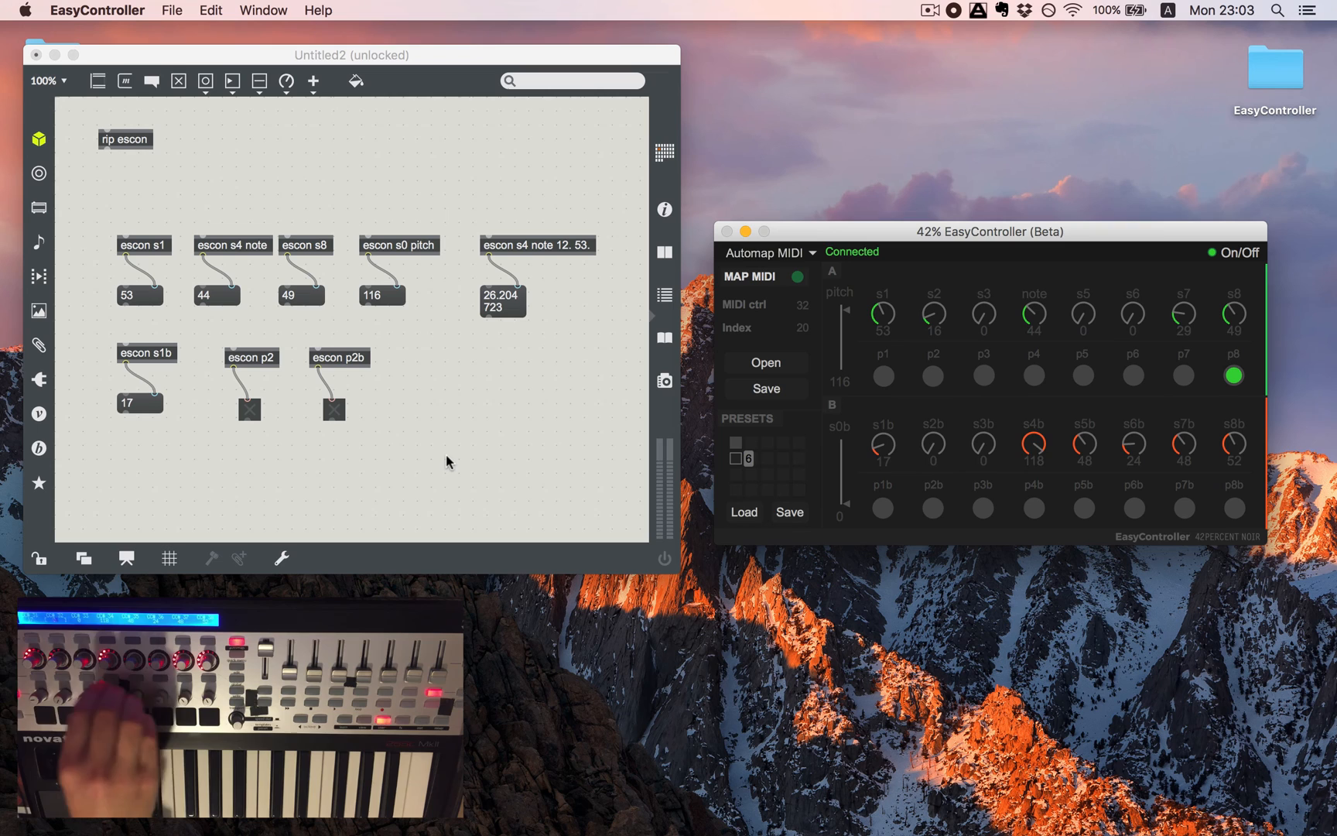
pyautogui.click(387, 483)
pyautogui.write('n')
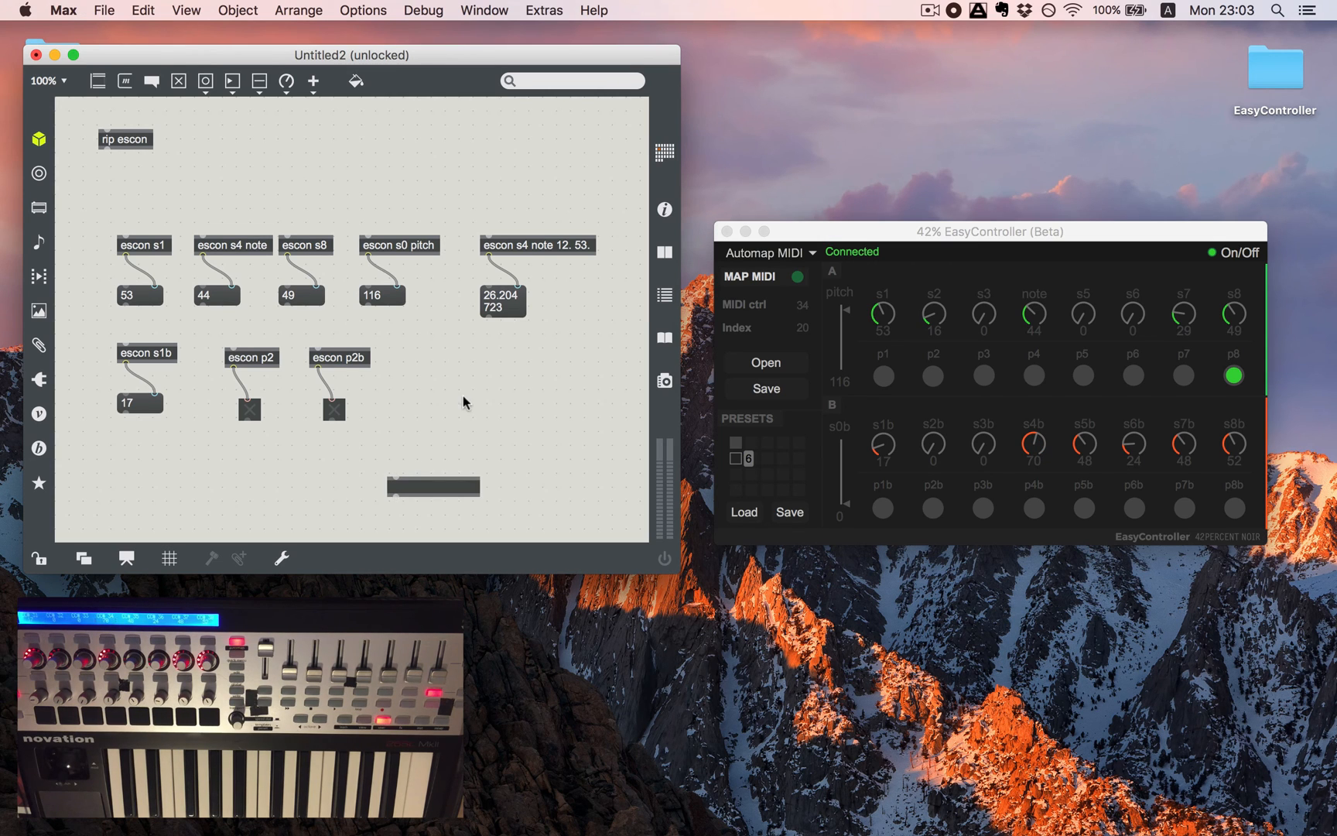
pyautogui.write('escon preset')
pyautogui.press('Return')
pyautogui.press('n')
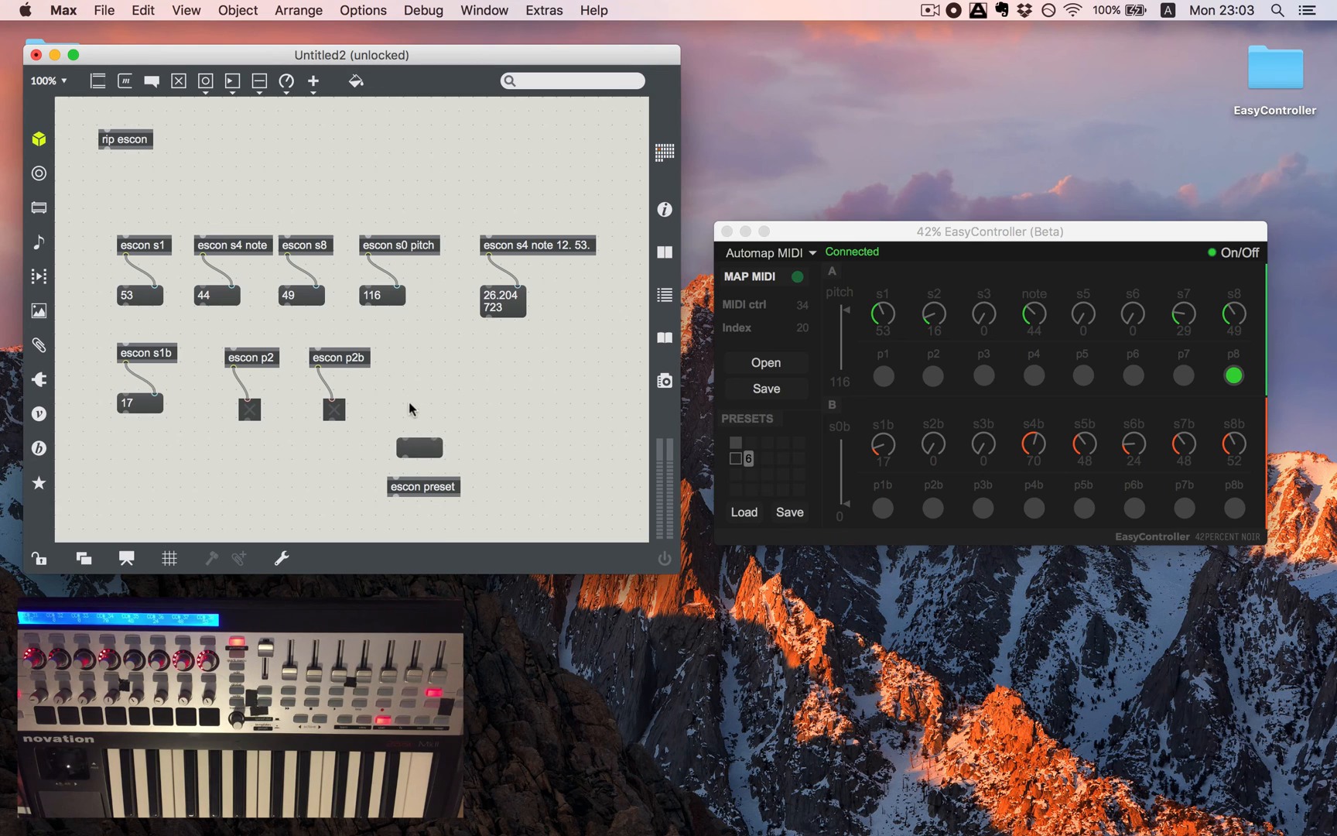
pyautogui.write('1')
pyautogui.press('Return')
pyautogui.moveTo(405, 459); pyautogui.dragTo(394, 481)
# Recall preset 1 from the message and check EasyController's knobs follow it
pyautogui.keyDown('super'); pyautogui.click(416, 450); pyautogui.keyUp('super')
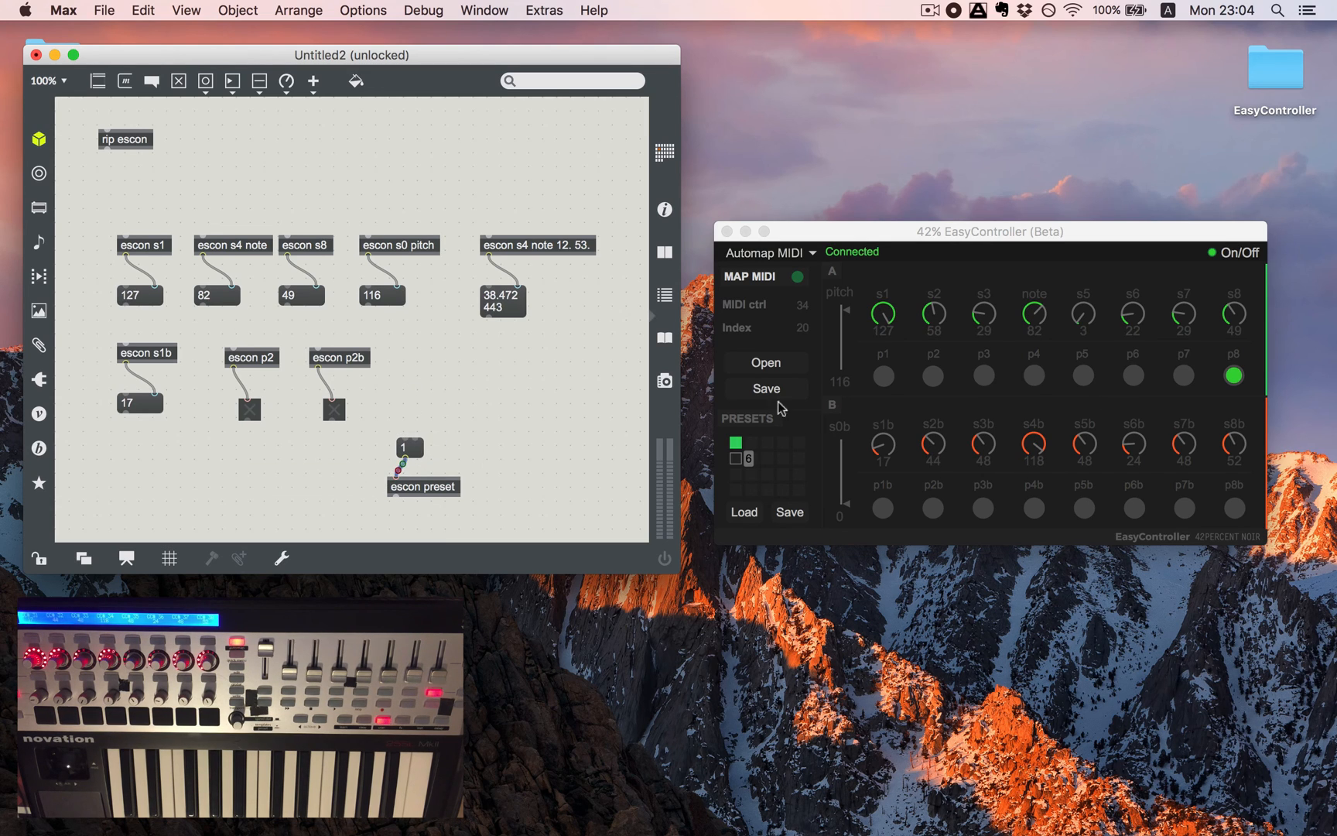
pyautogui.click(802, 419)
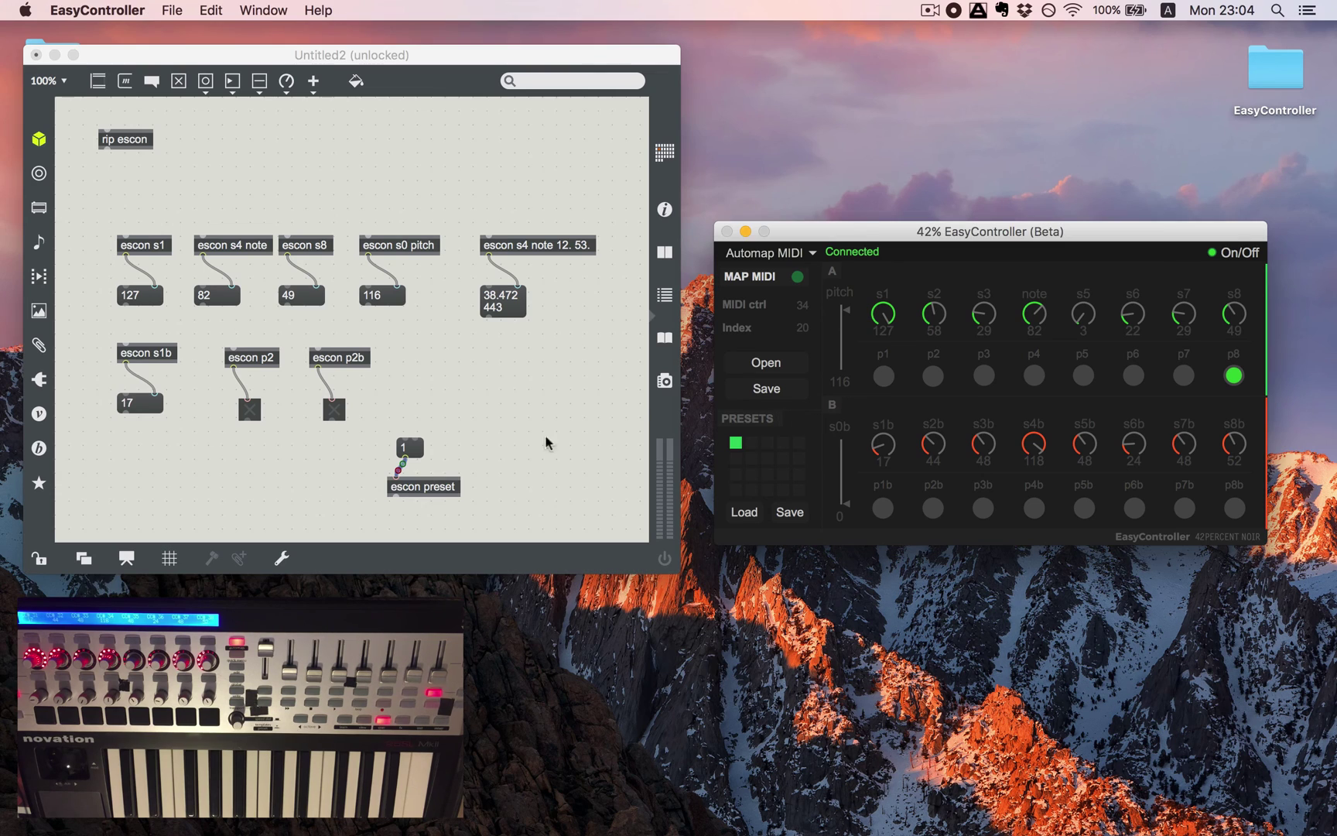
pyautogui.click(416, 449)
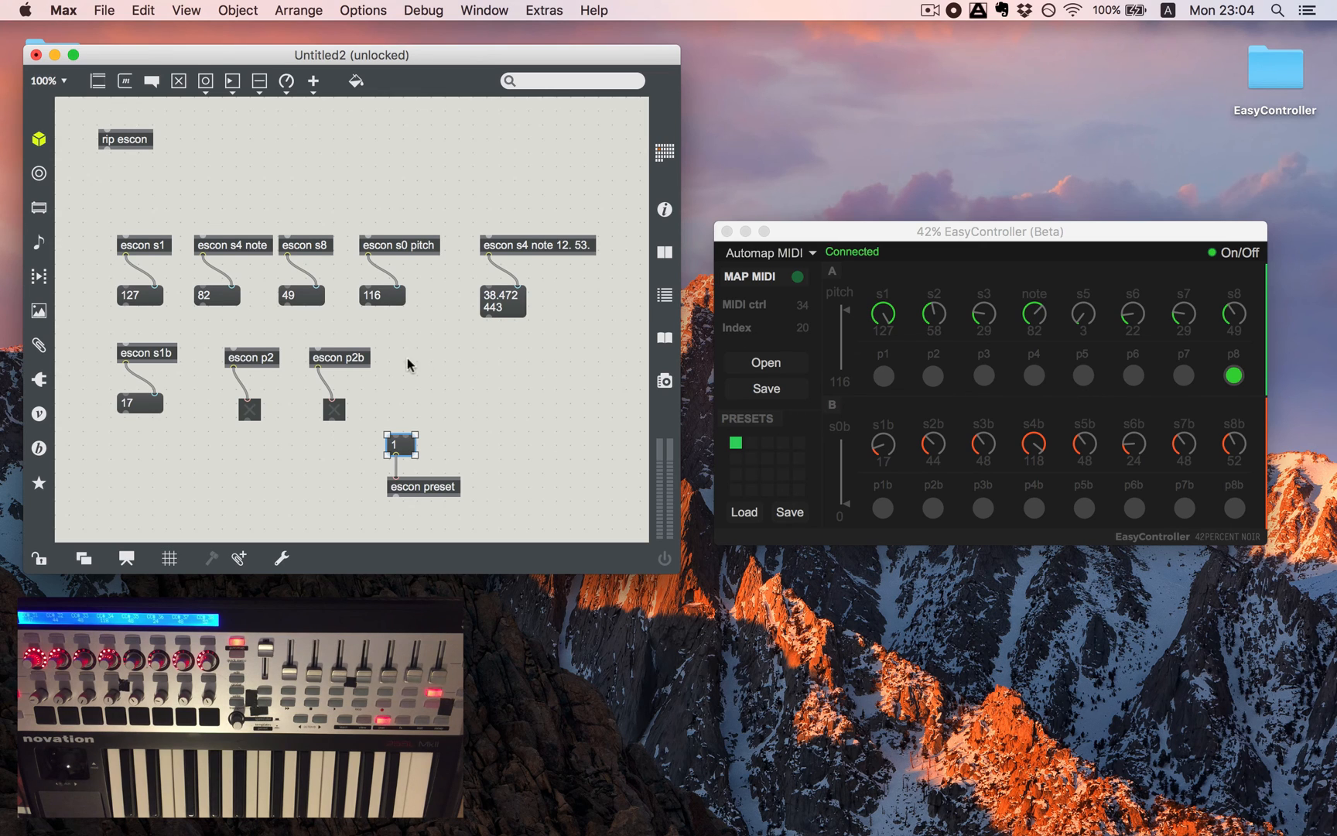
pyautogui.click(503, 439)
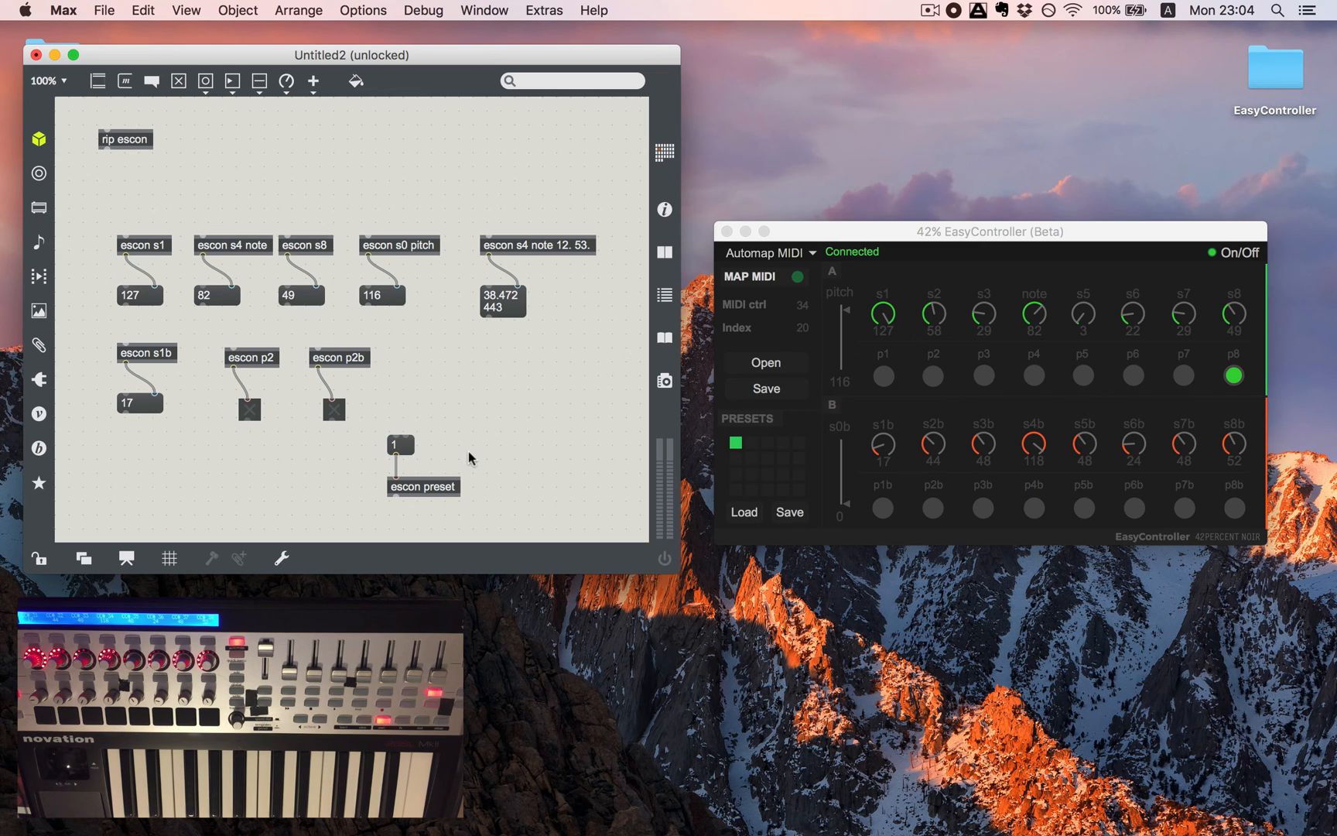
pyautogui.moveTo(479, 422); pyautogui.dragTo(371, 500)
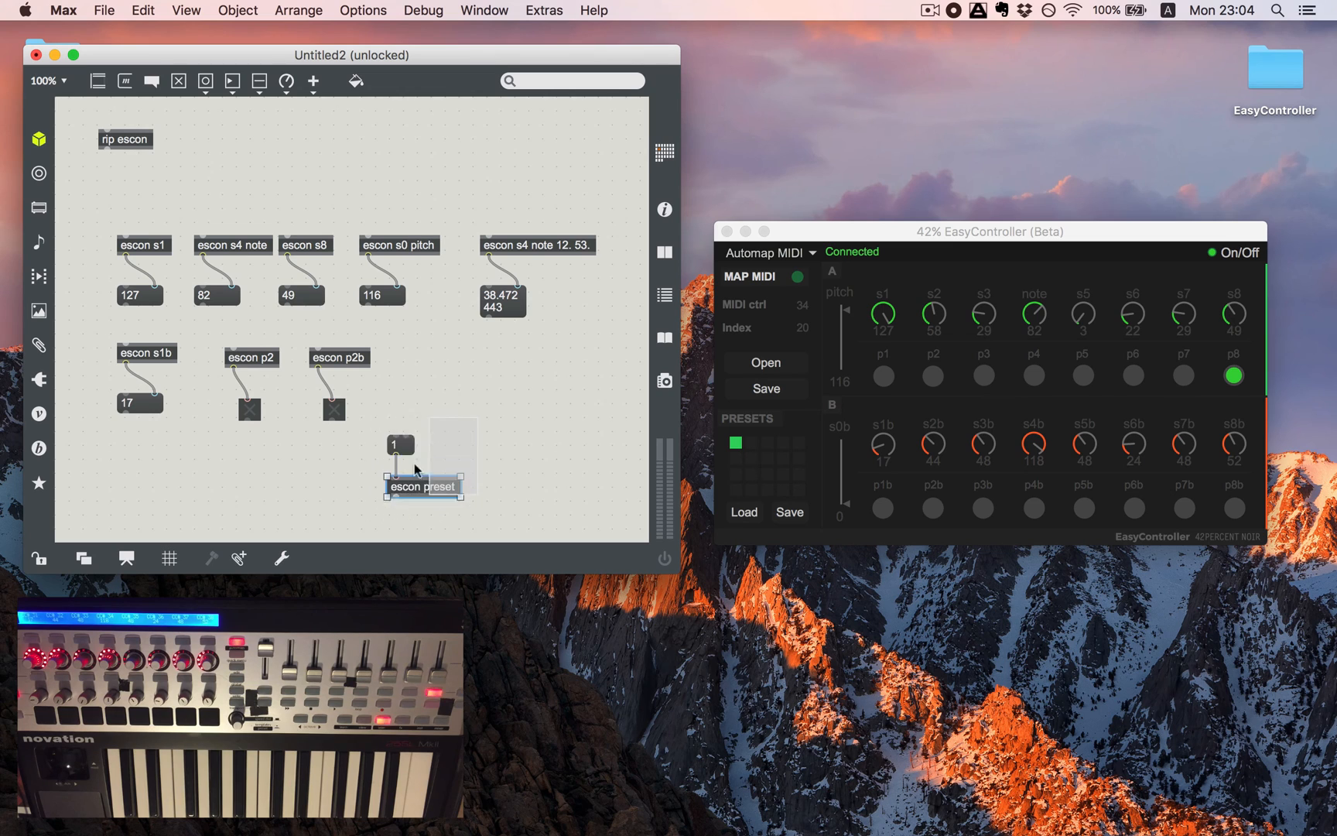
pyautogui.click(810, 382)
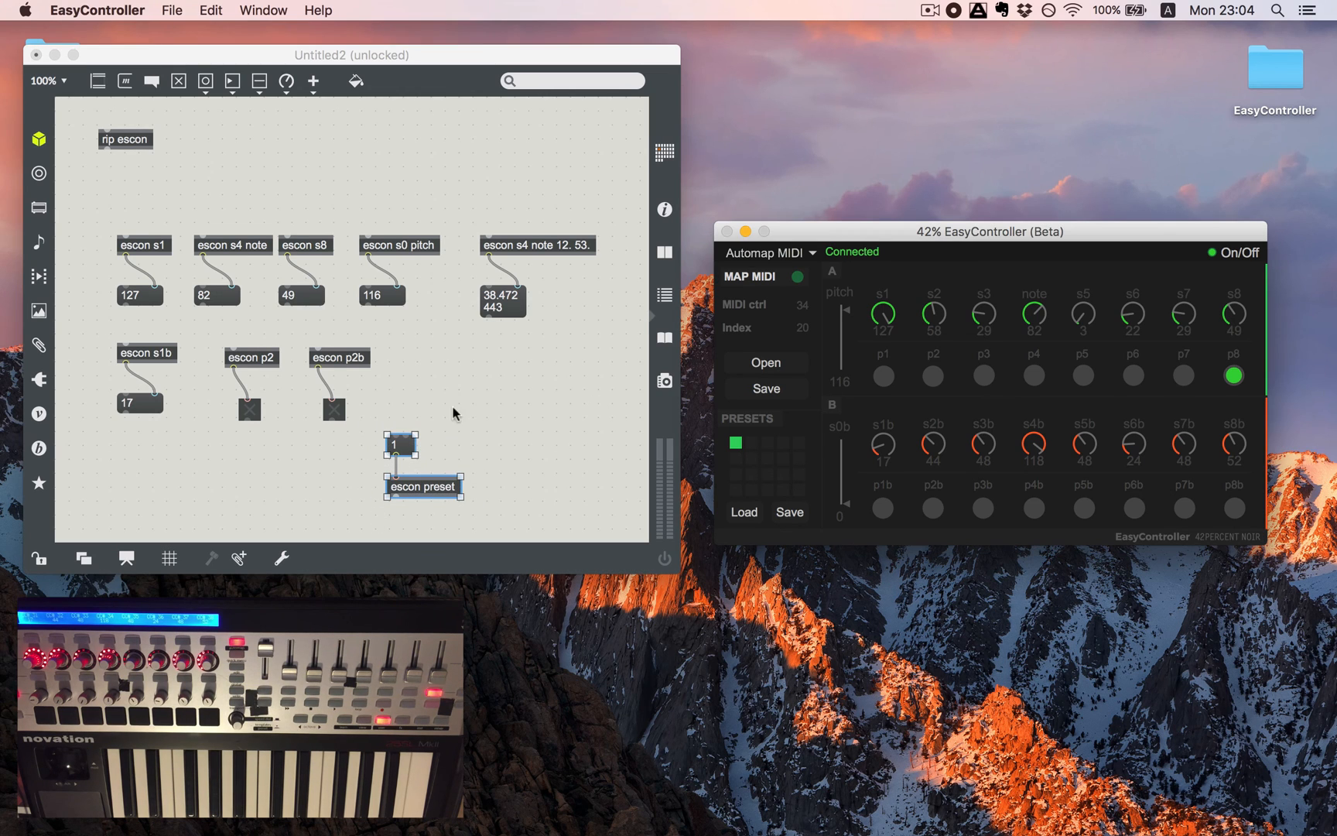
pyautogui.click(392, 380)
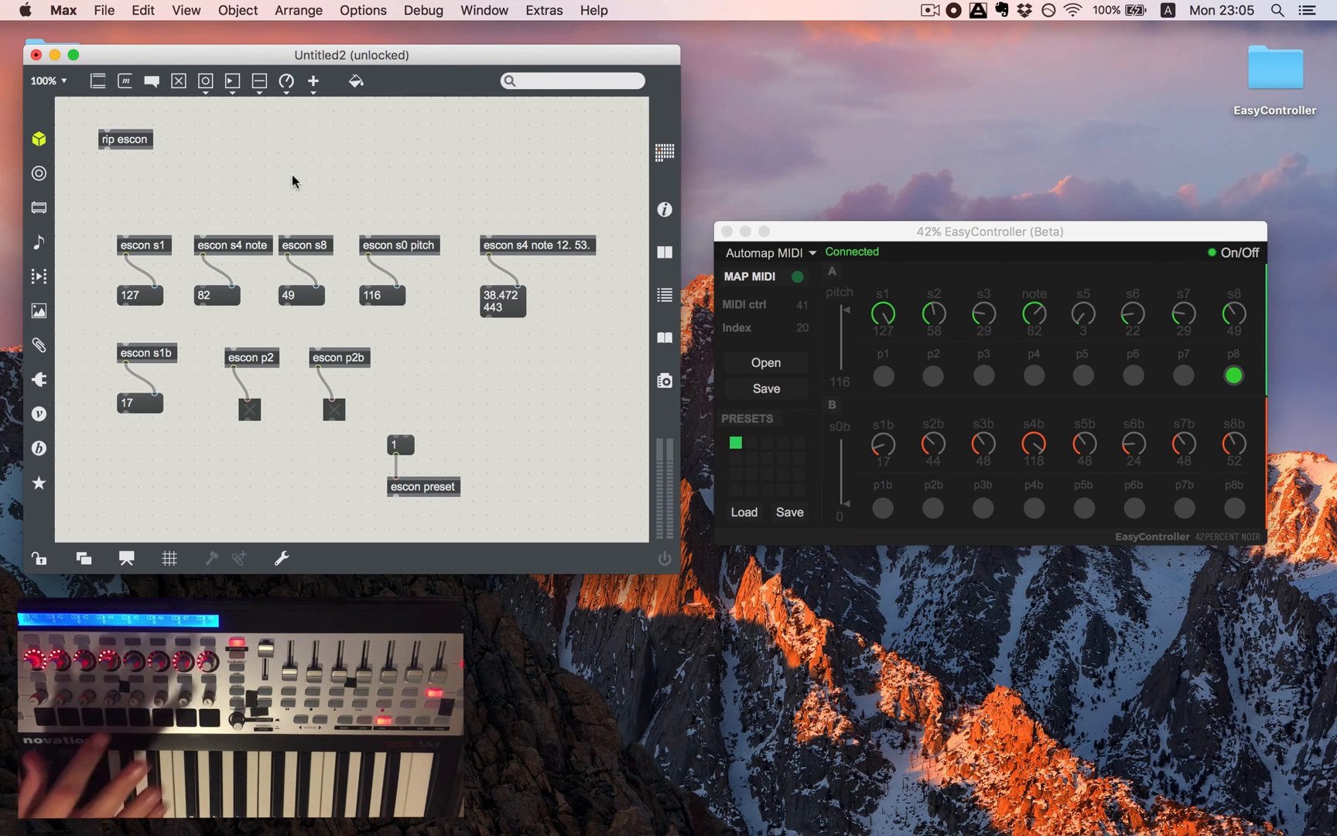
# Turn EasyController's s1 knob down to 60 so the patch's s1 number follows
pyautogui.click(980, 275)
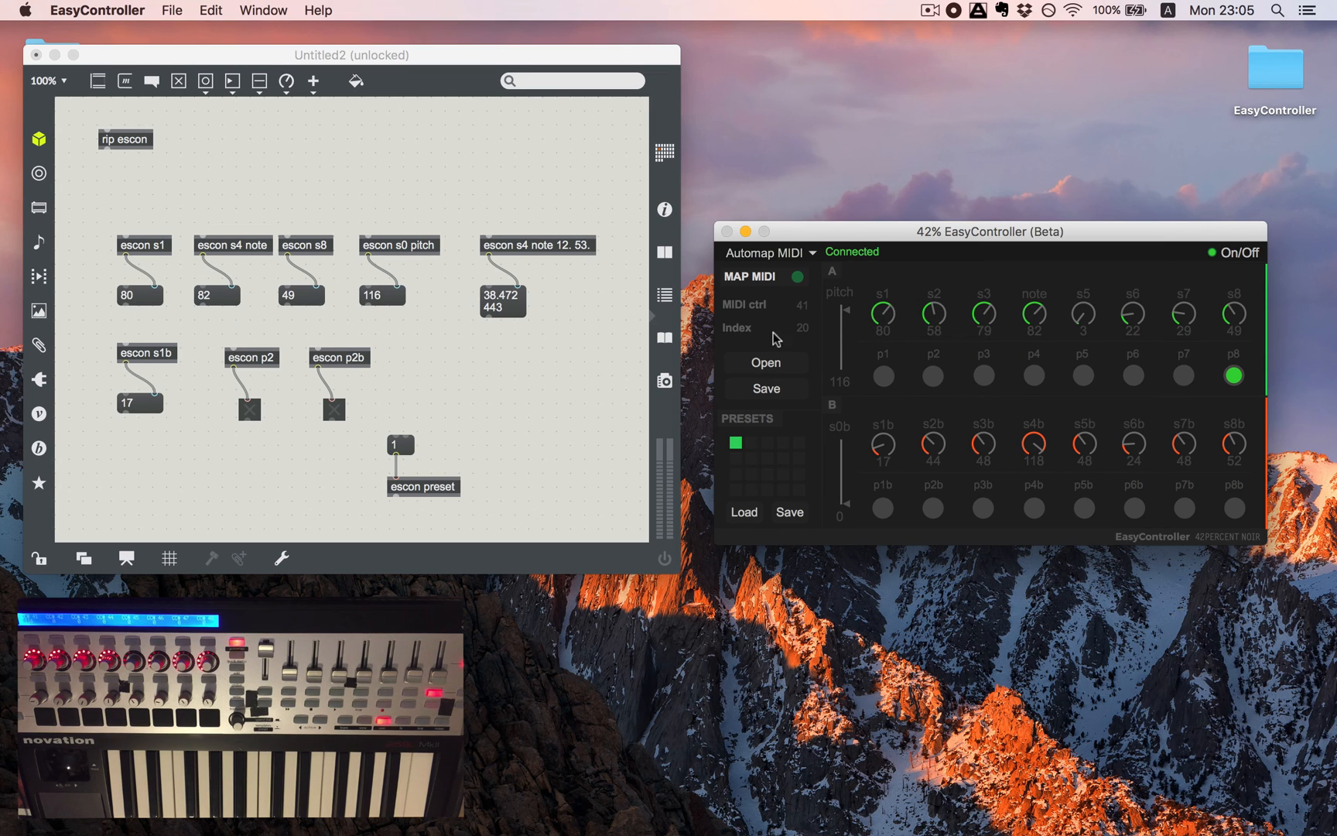
pyautogui.moveTo(884, 314); pyautogui.dragTo(884, 335)
pyautogui.click(471, 165)
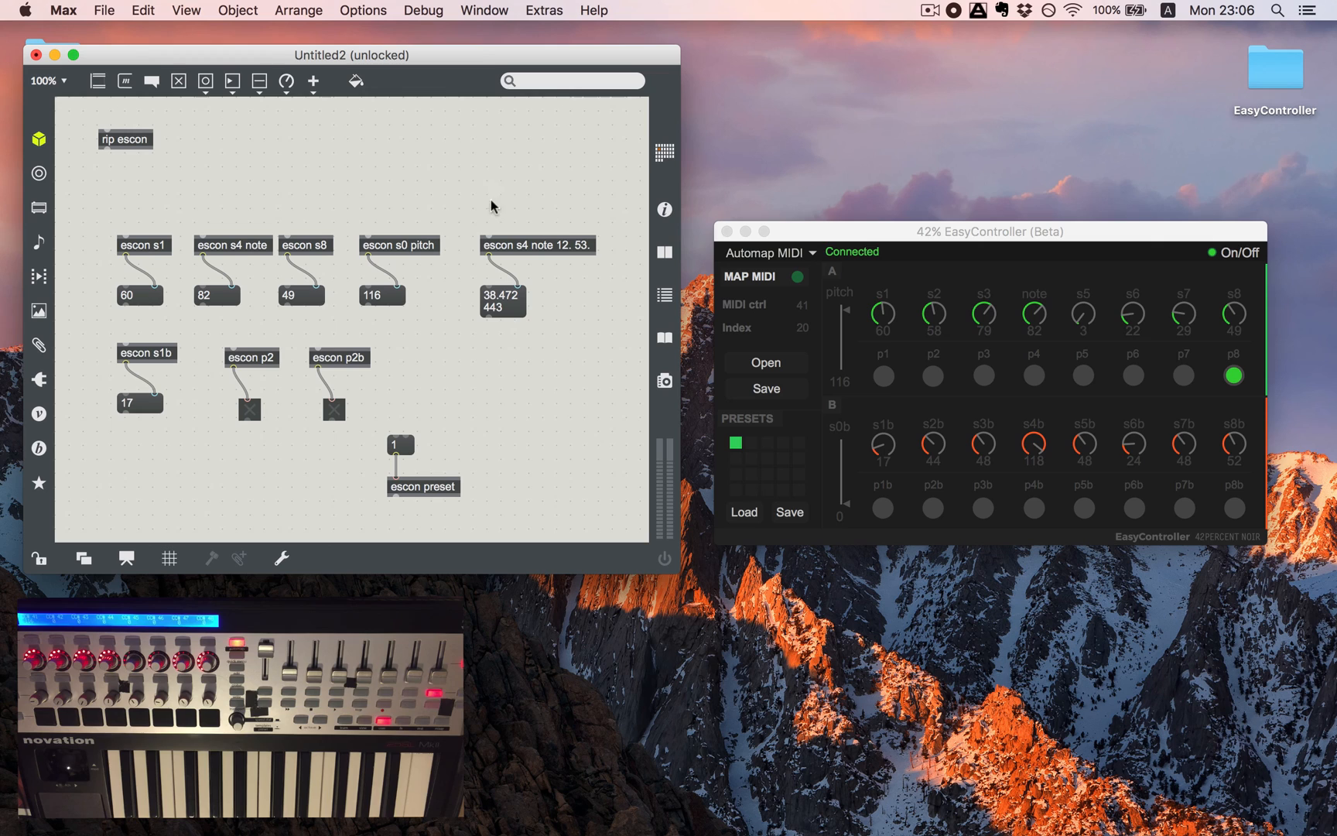
# Drive escon s4 note from a new number box, raising and lowering its value
pyautogui.press('i')
pyautogui.moveTo(499, 185); pyautogui.dragTo(489, 238)
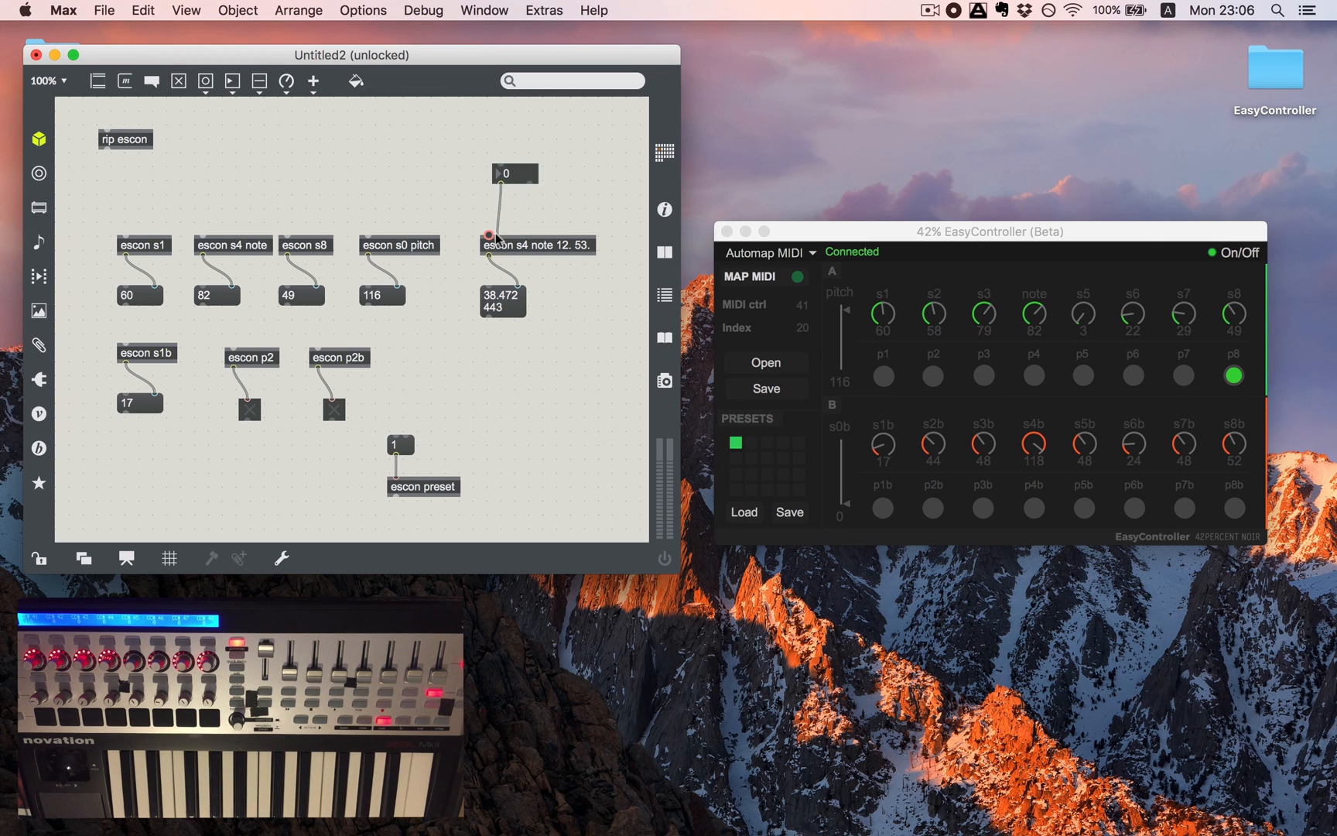
pyautogui.moveTo(516, 174)
pyautogui.mouseDown()
pyautogui.moveTo(516, 140)
pyautogui.moveTo(501, 291)
pyautogui.mouseUp()
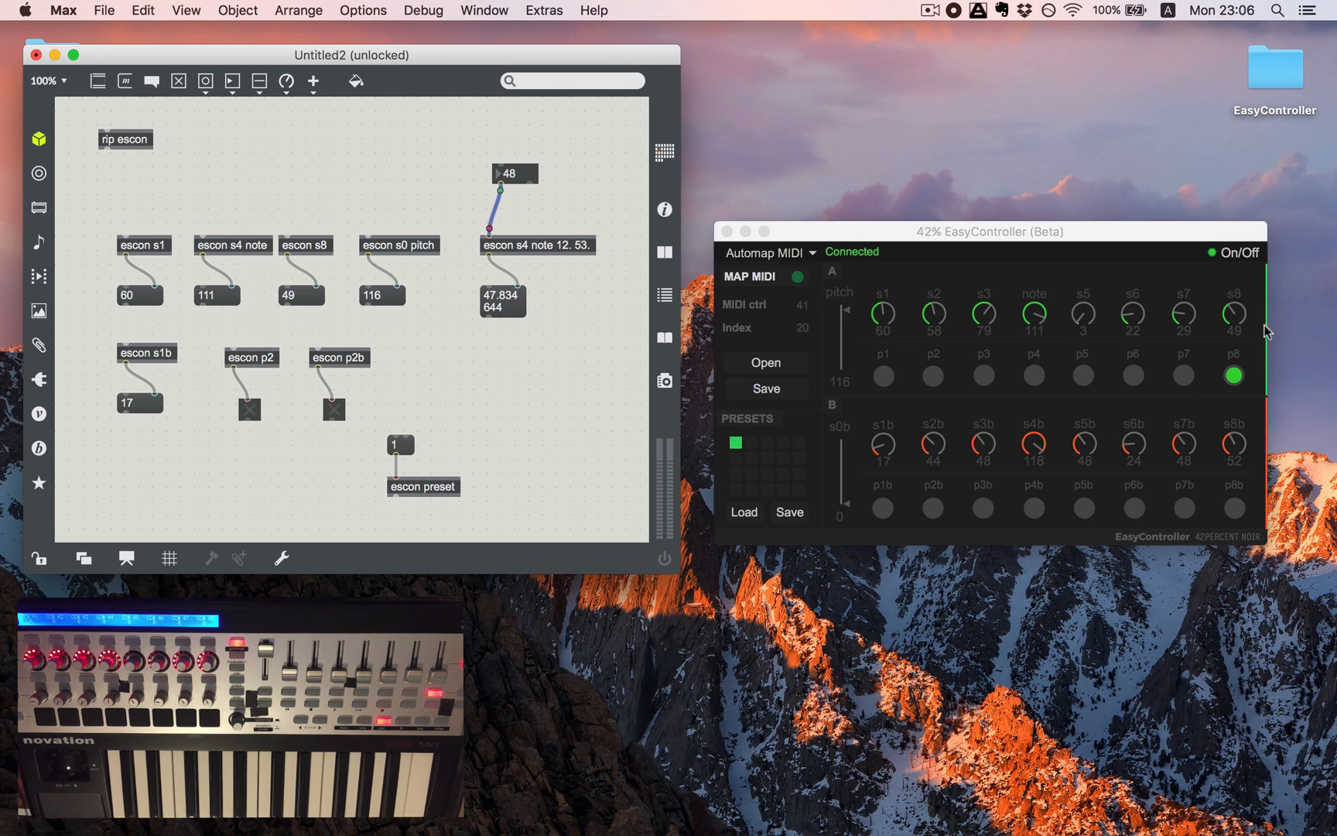
pyautogui.moveTo(517, 176)
pyautogui.mouseDown()
pyautogui.moveTo(517, 209)
pyautogui.moveTo(527, 179)
pyautogui.mouseUp()
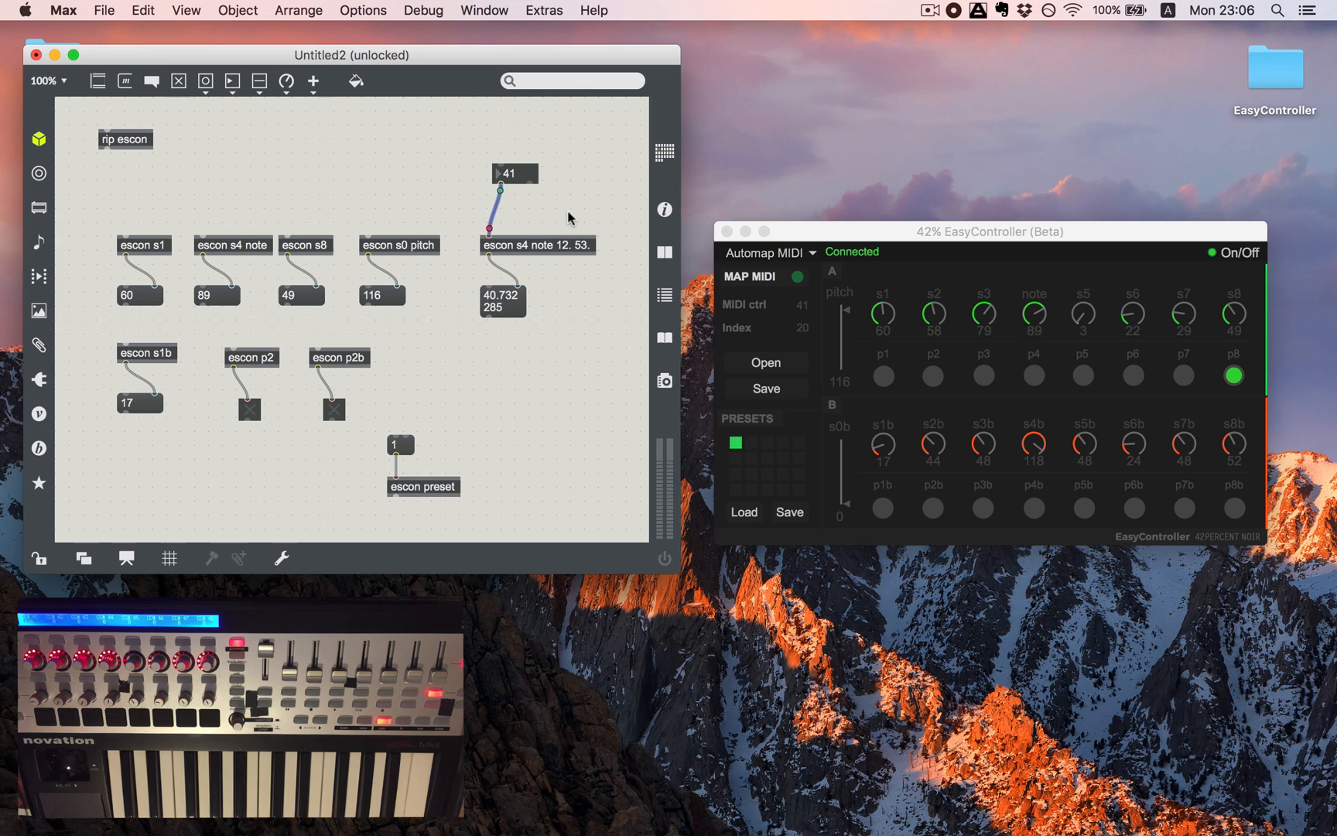
# Remove the test number box and move the rip escon object down-right
pyautogui.press('super+z')
pyautogui.press('super+z')
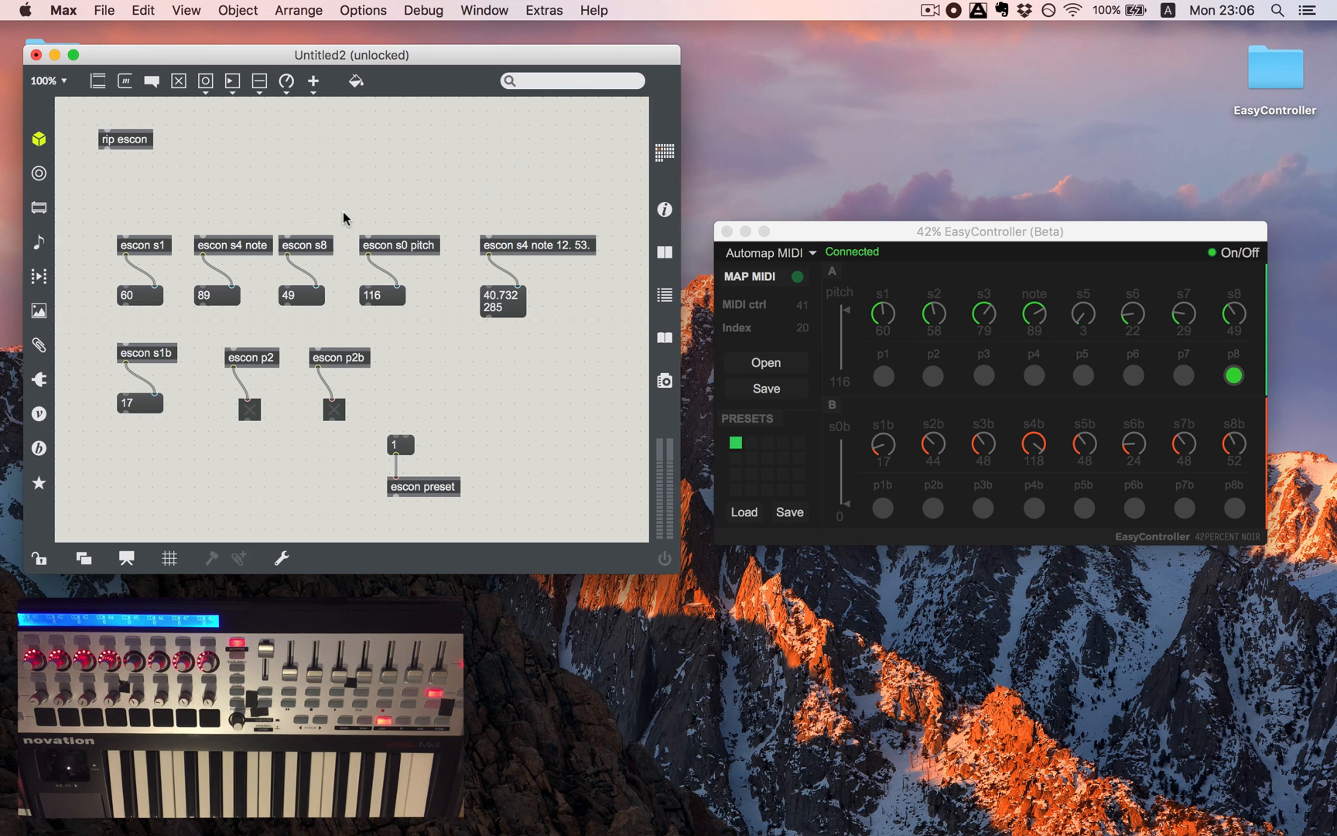
pyautogui.moveTo(136, 141); pyautogui.dragTo(144, 158)
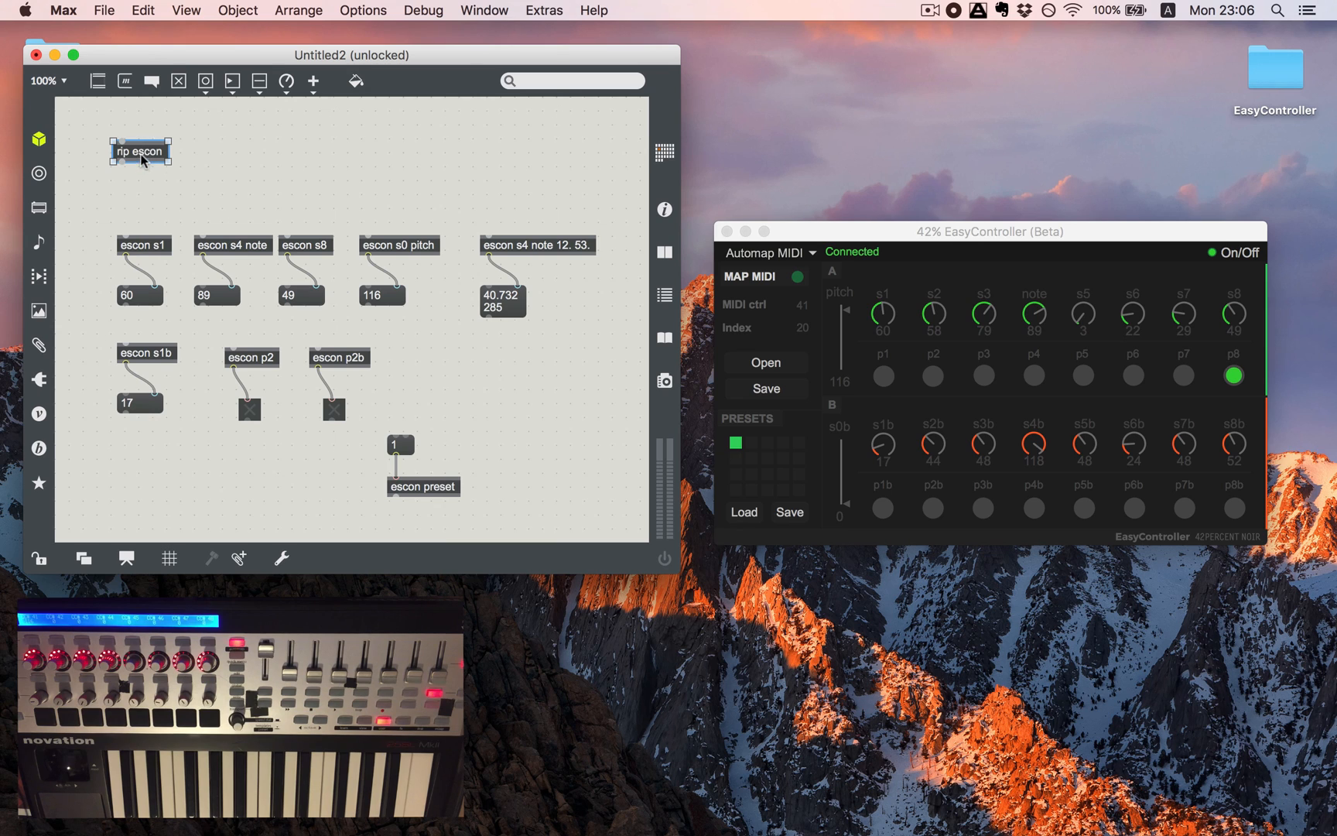
pyautogui.keyDown('alt'); pyautogui.click(138, 156); pyautogui.keyUp('alt')
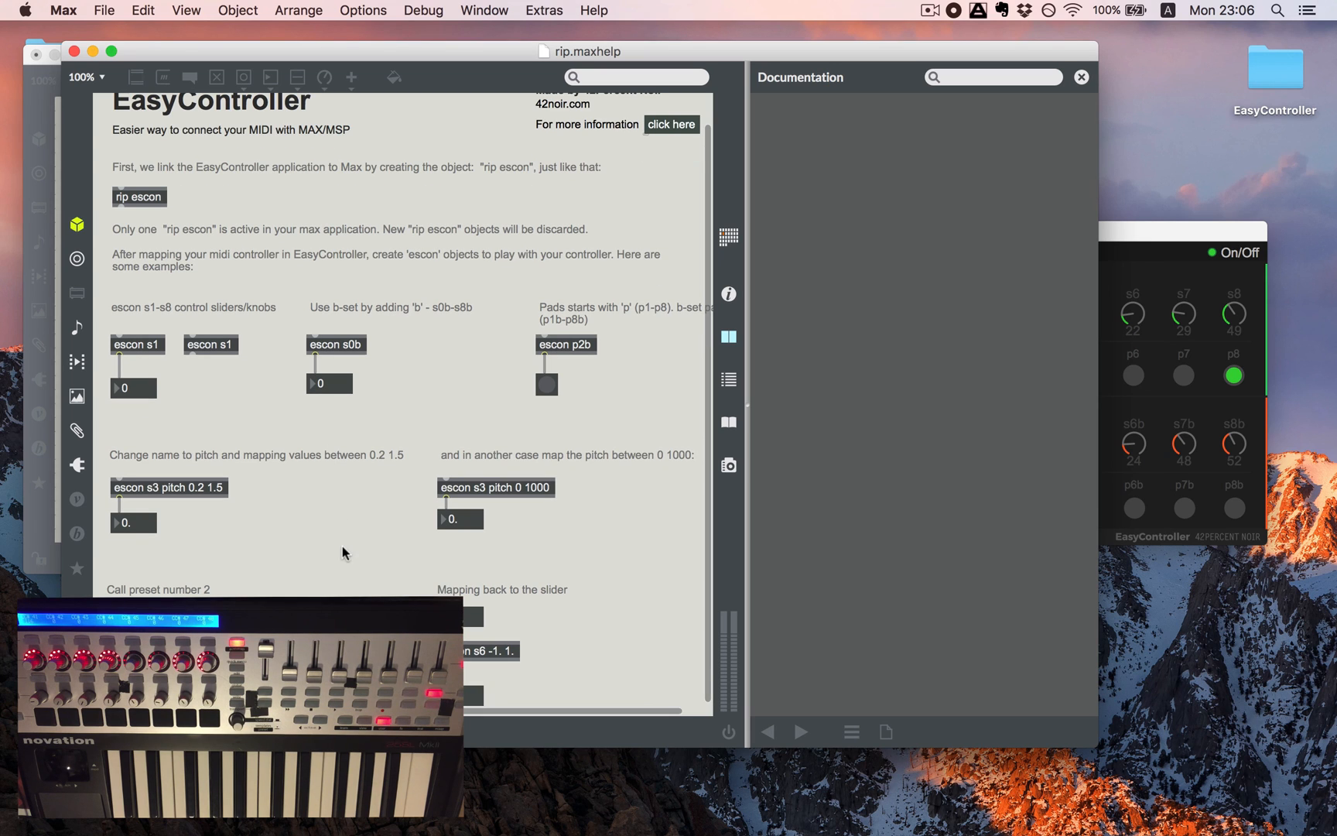
pyautogui.click(75, 52)
pyautogui.click(460, 214)
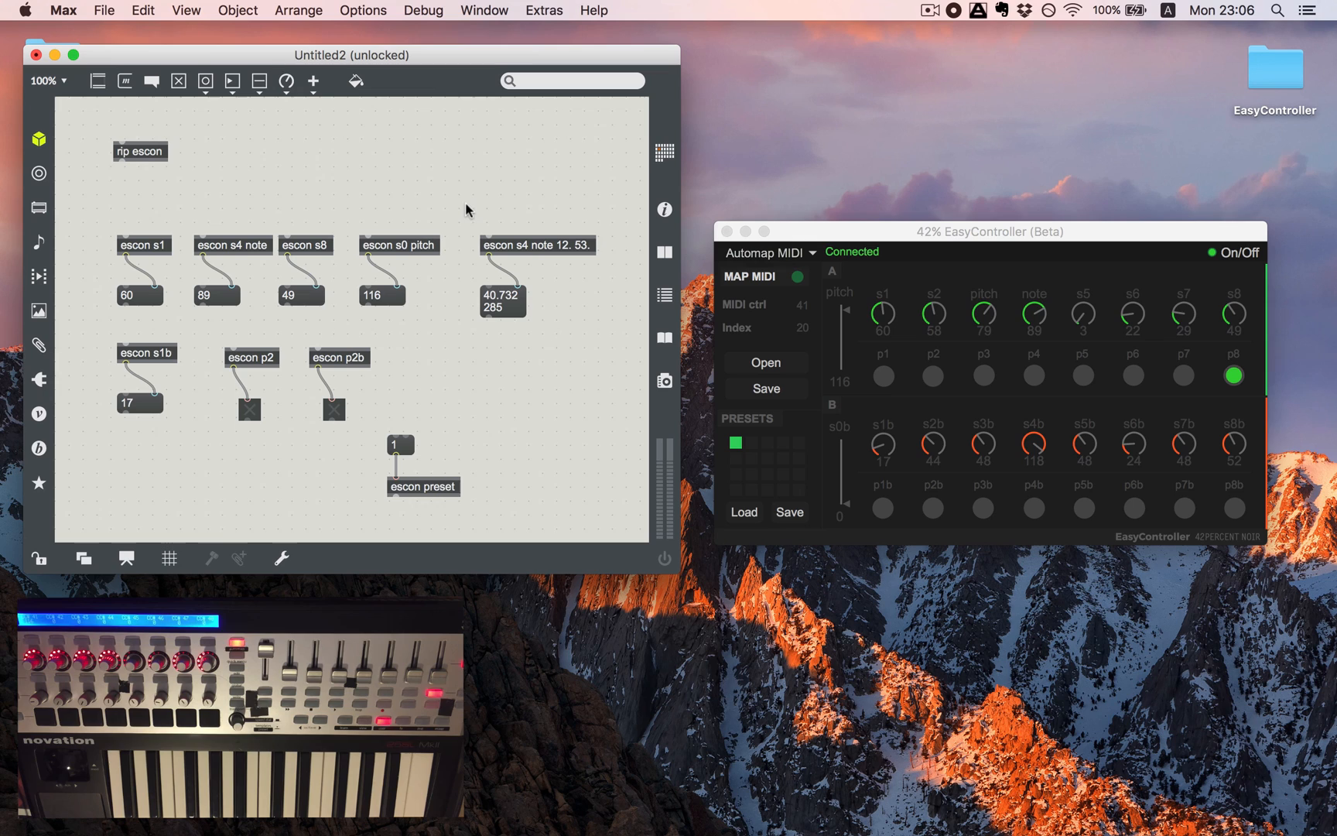